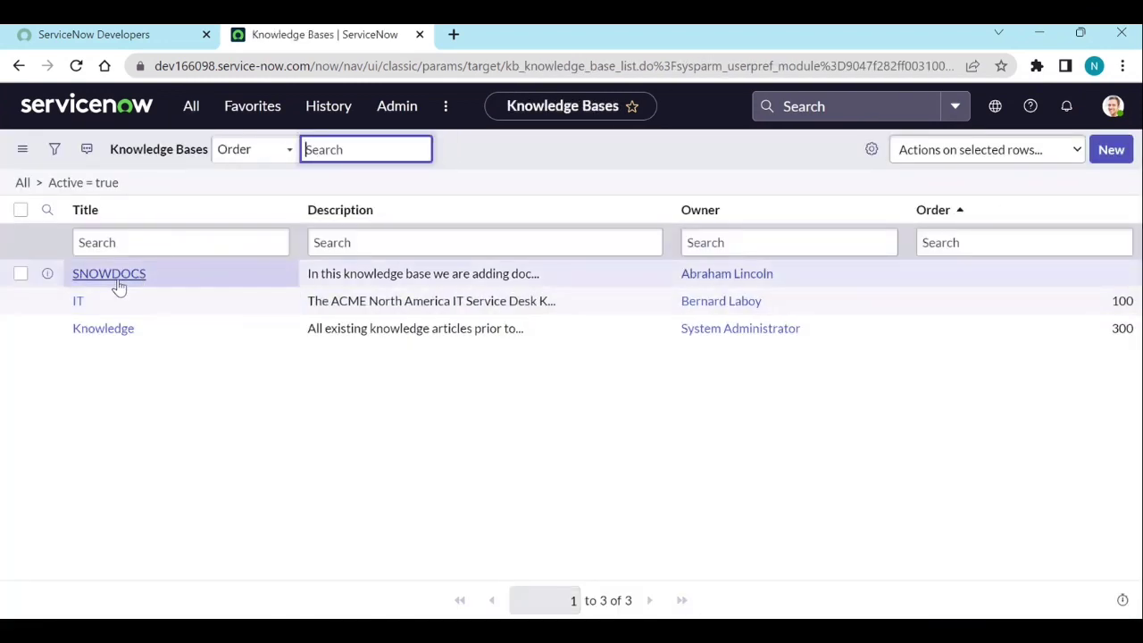
- Open the SNOWDOCS knowledge base, view its empty Knowledge list, and start a new article
left_click(116, 277)
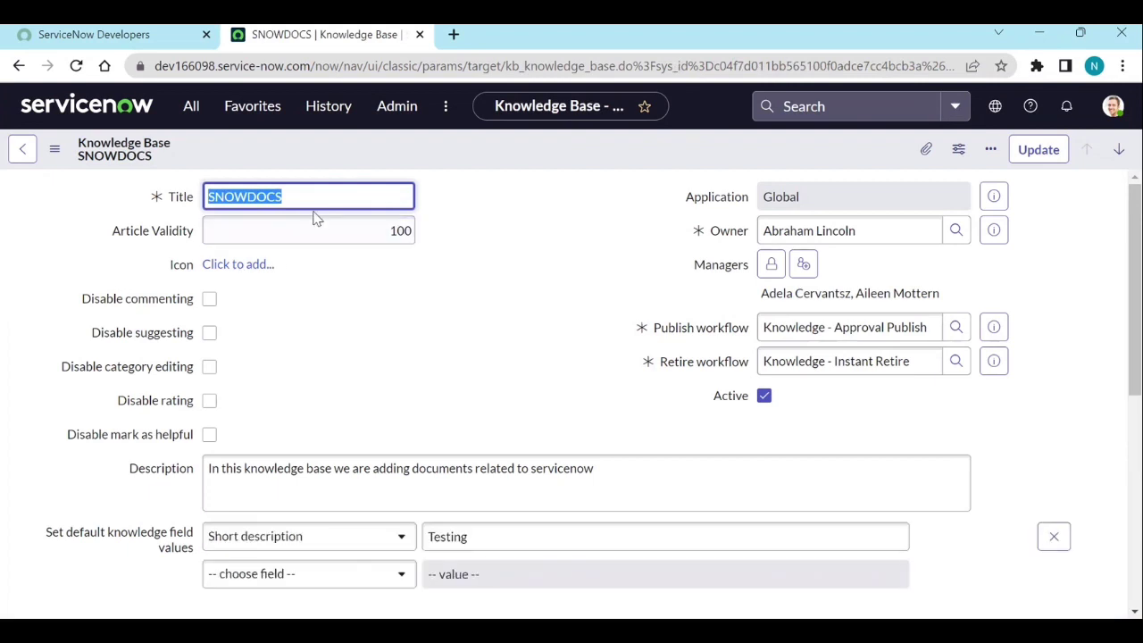
scroll(479, 321, "down", 2)
scroll(479, 319, "down", 3)
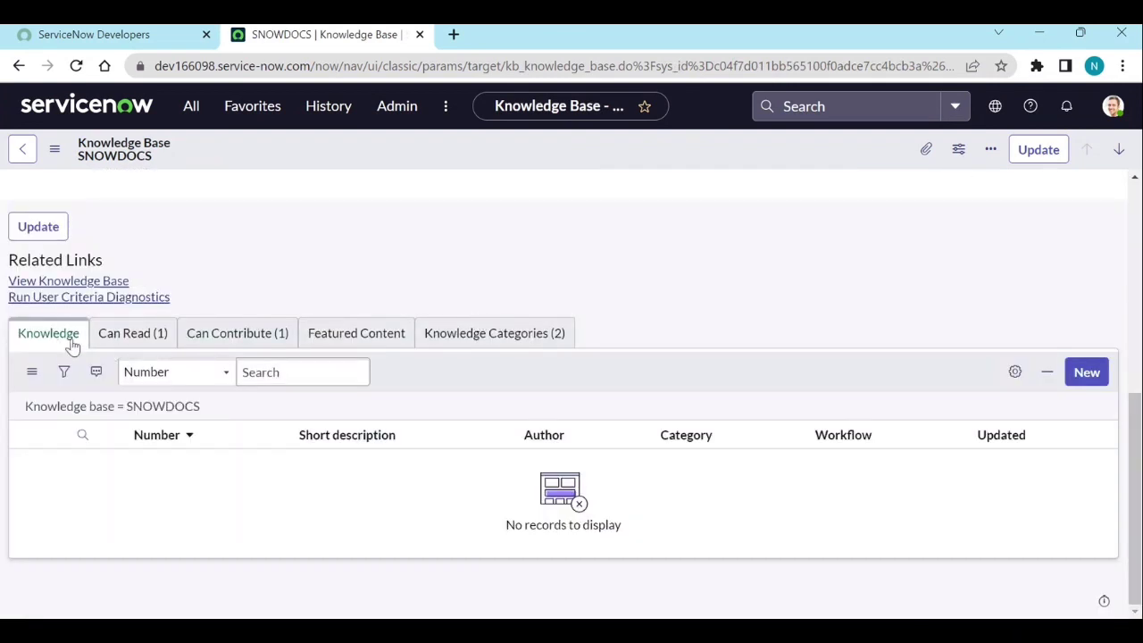
left_click(58, 347)
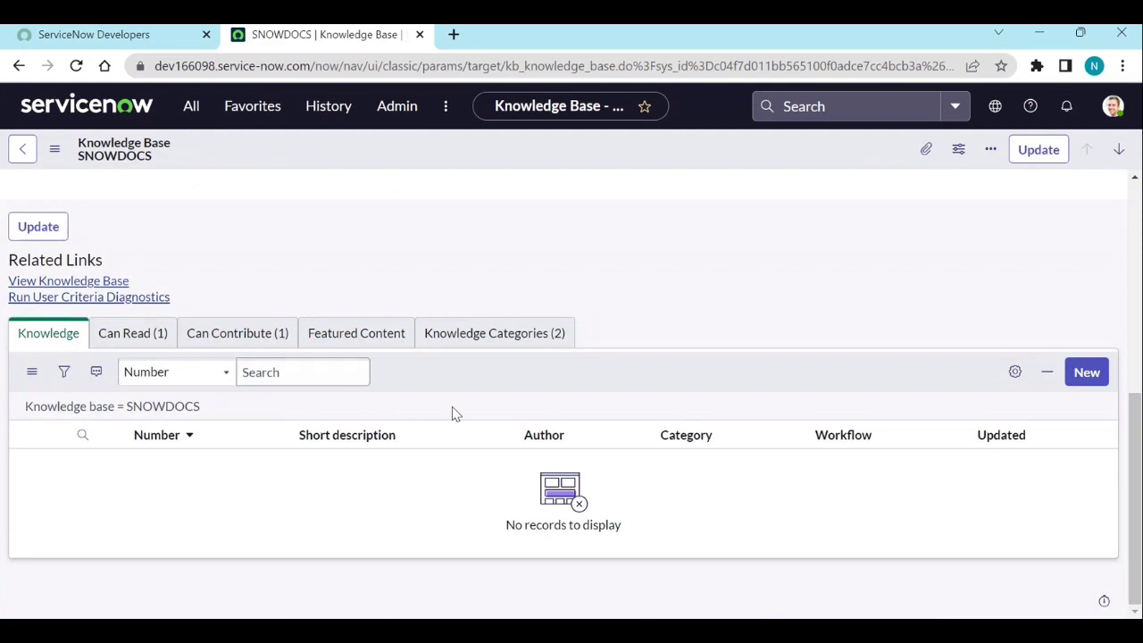
left_click(1093, 377)
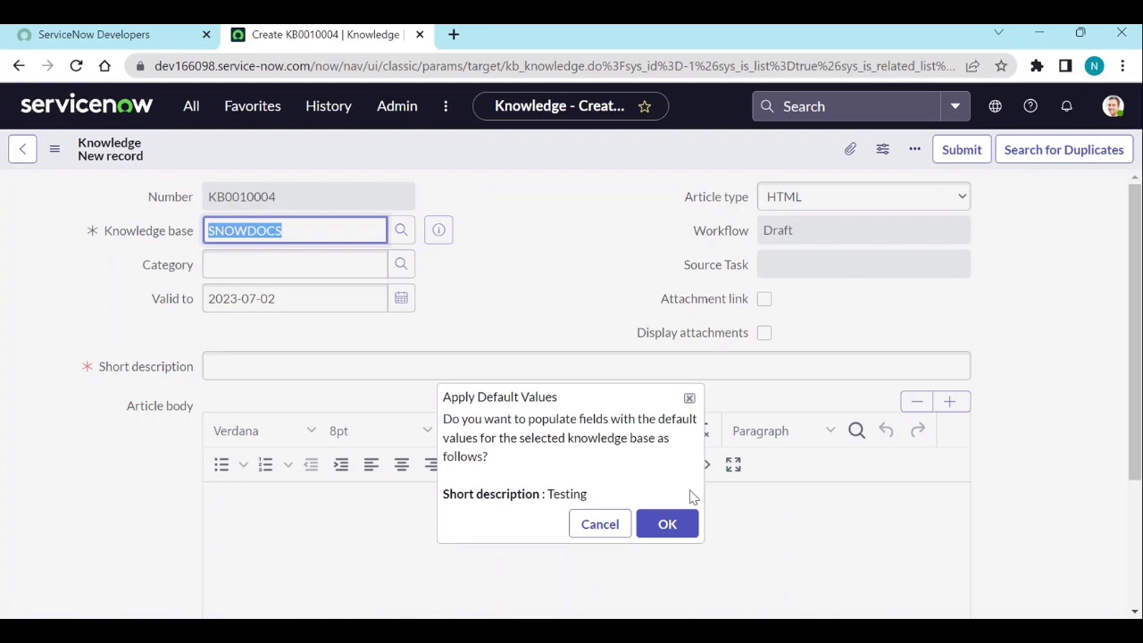
- Decline the default short description 'Testing' and close the category picker unchanged
left_click(601, 524)
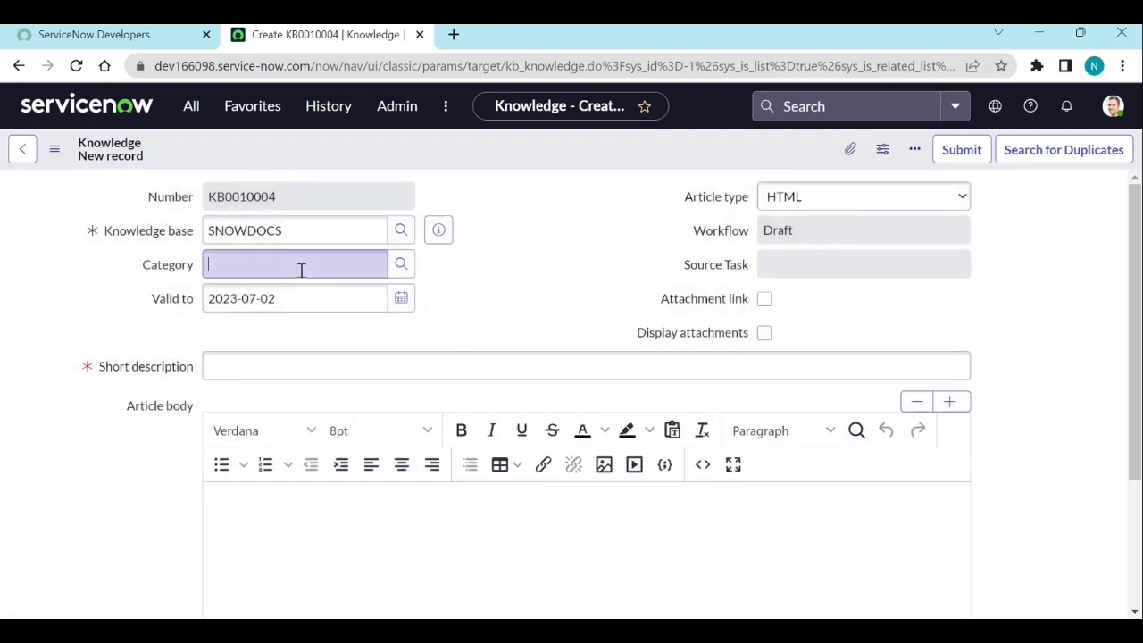
left_click(400, 279)
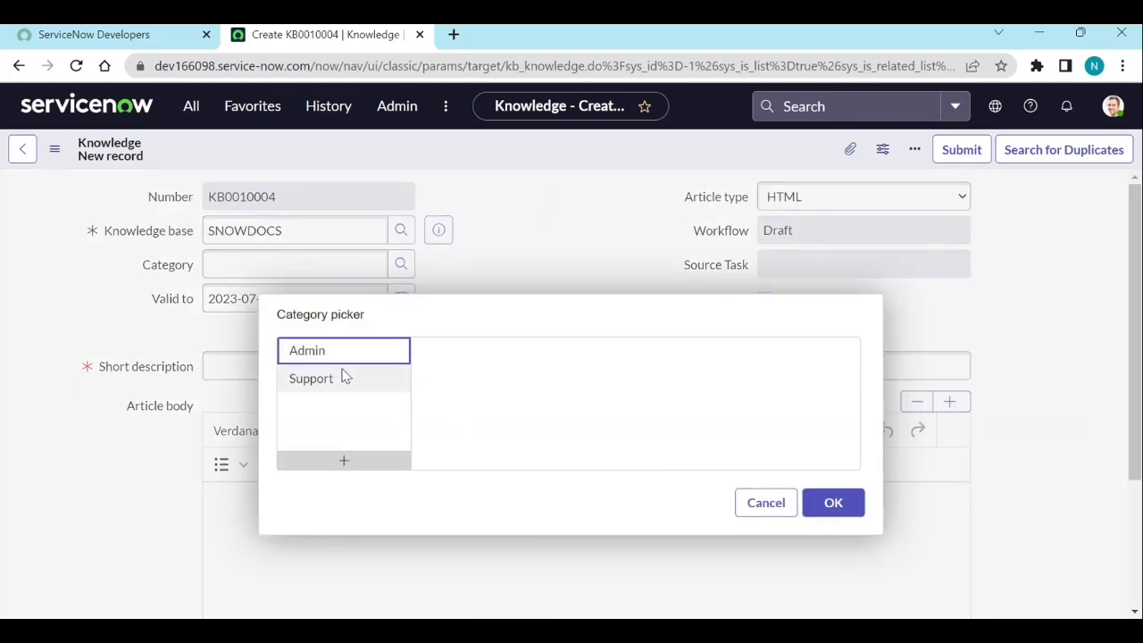
left_click(849, 511)
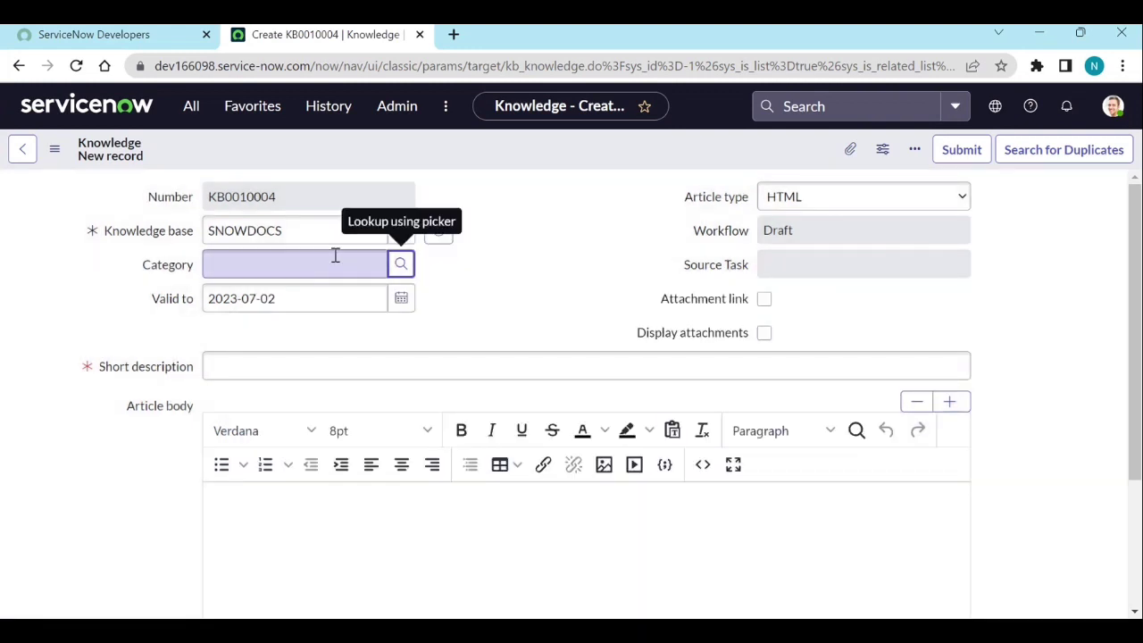
- Reopen the category picker, try adding a subcategory under Admin, then cancel without saving
left_click(335, 259)
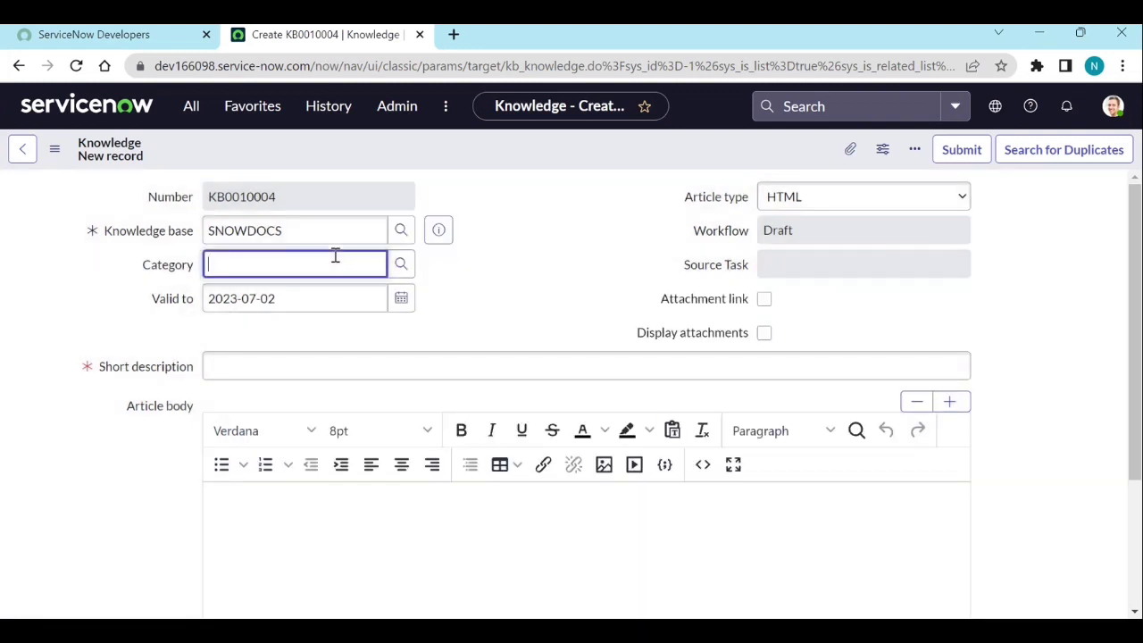
left_click(401, 263)
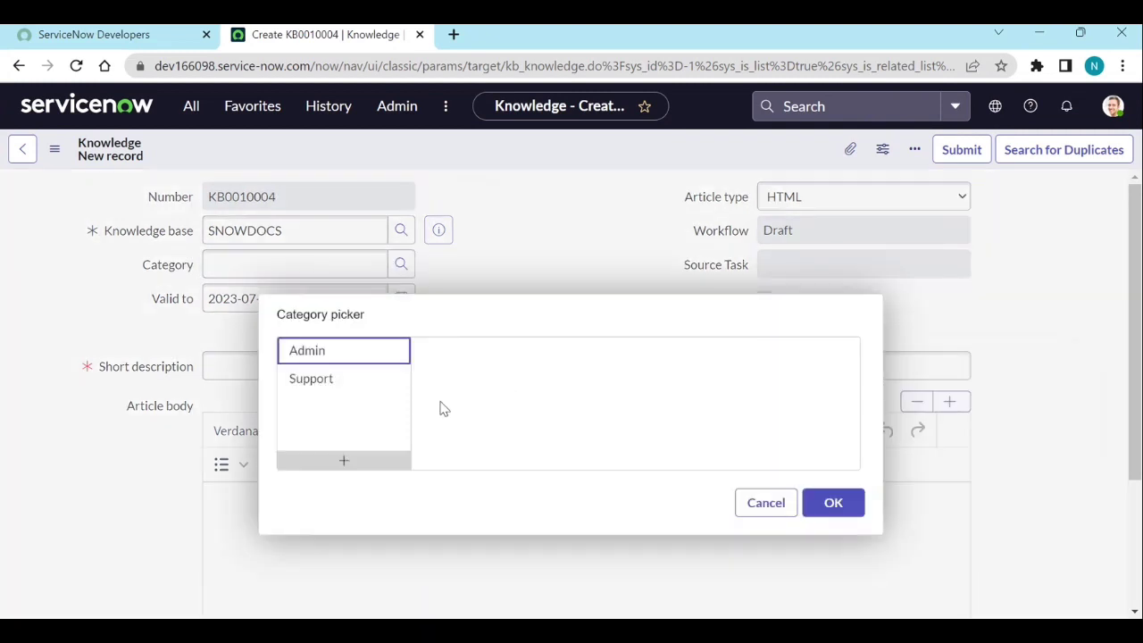
left_click(339, 357)
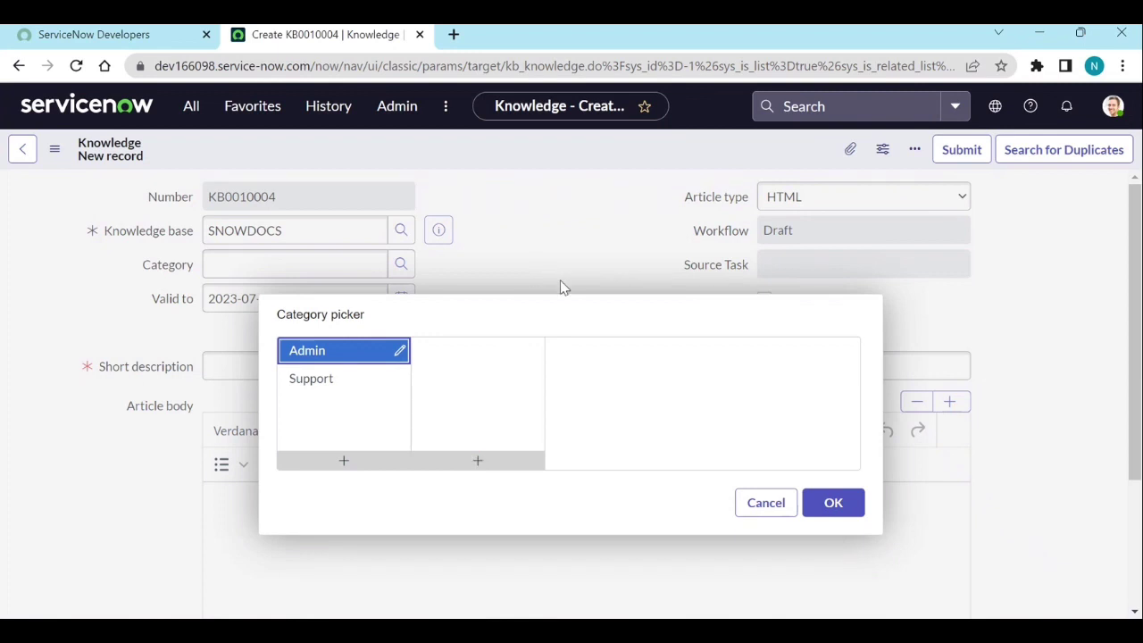
left_click(482, 465)
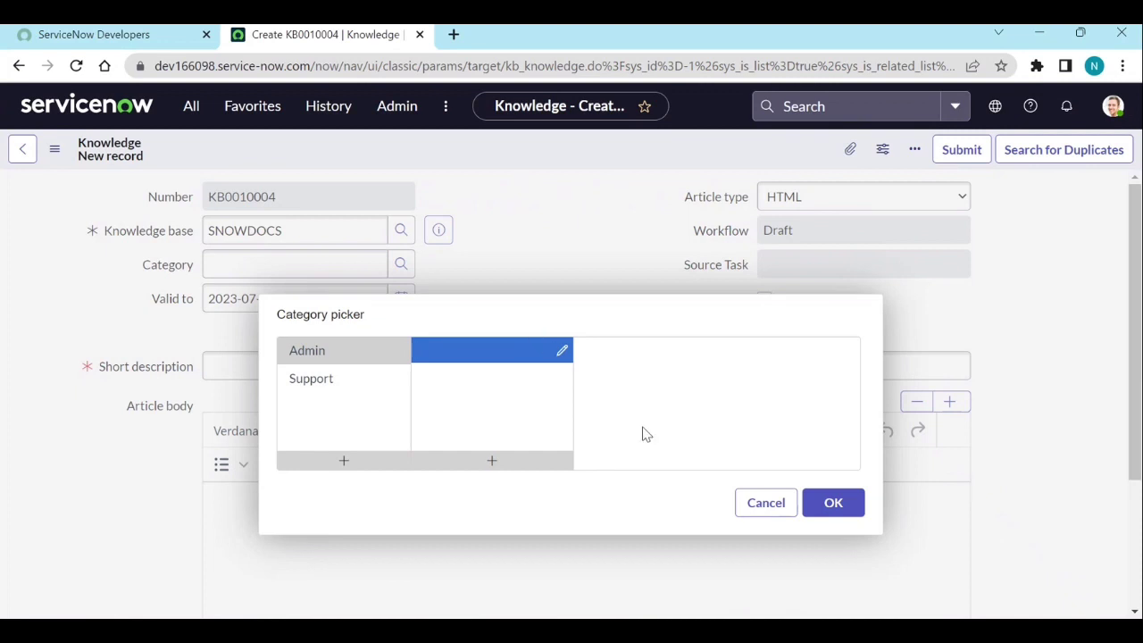
left_click(764, 503)
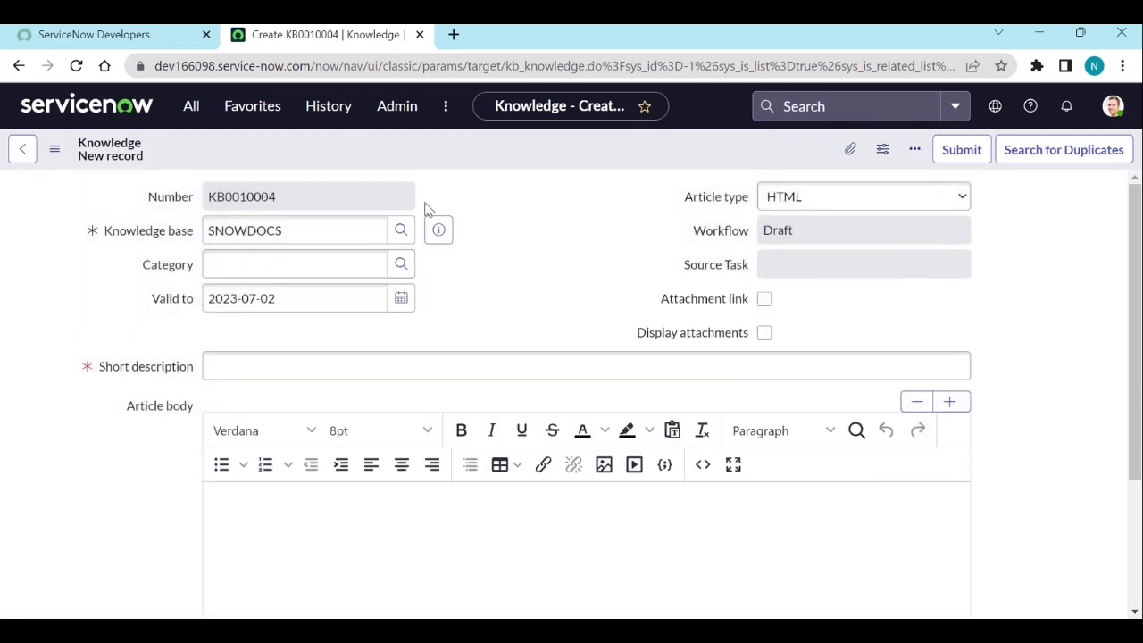
- Open the SNOWDOCS knowledge base record in a separate tab and tick Disable category editing
left_click(442, 230)
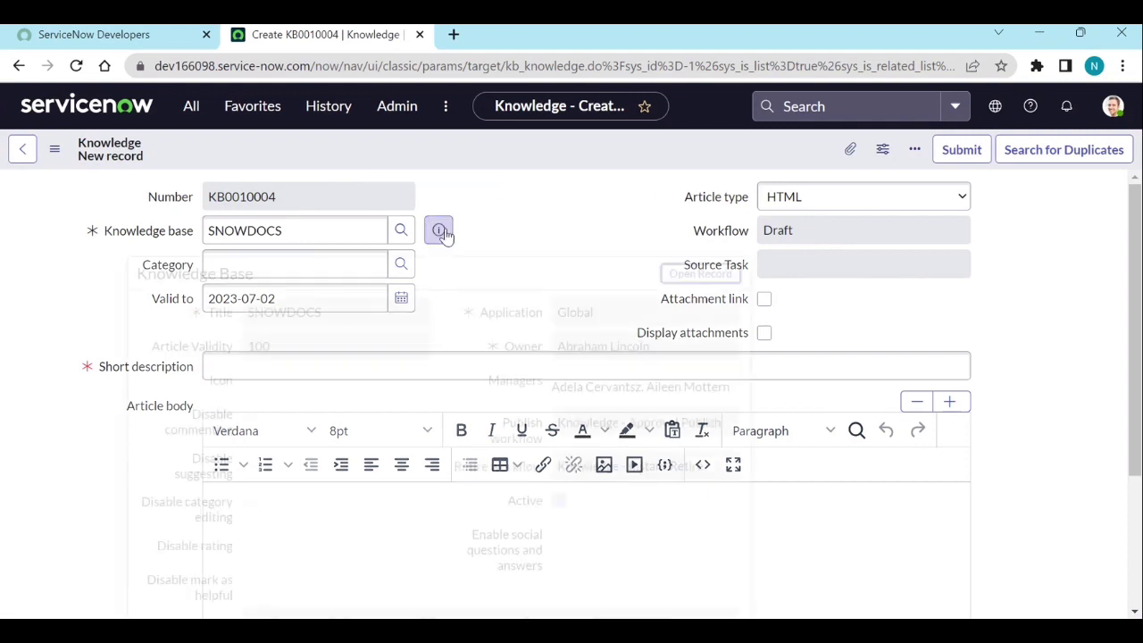
left_click(700, 274, "ctrl")
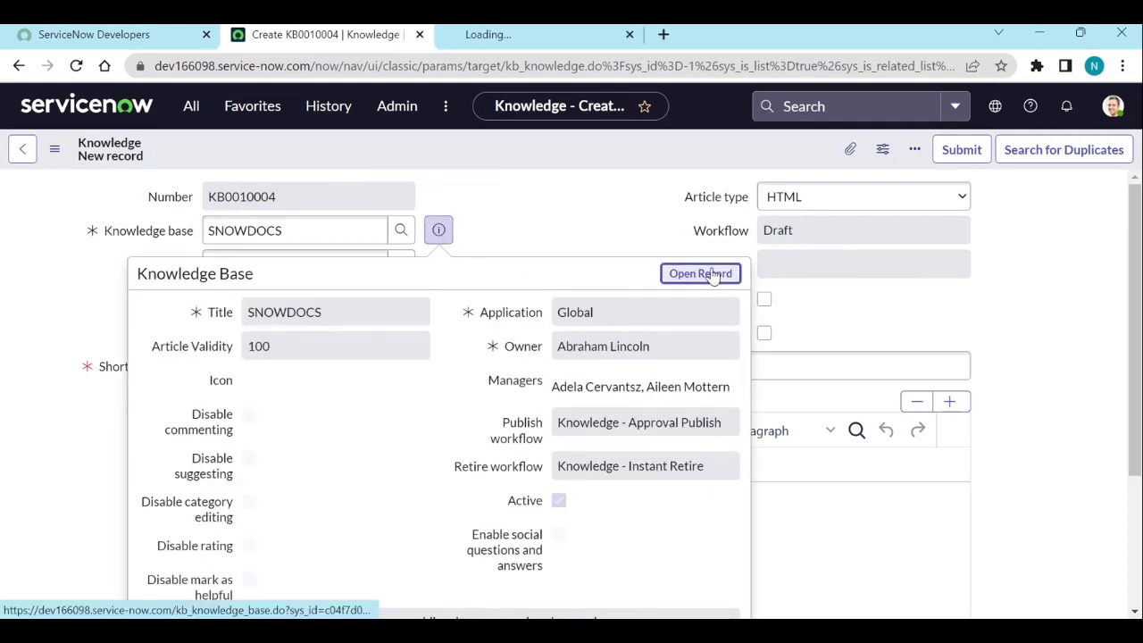
left_click(525, 34)
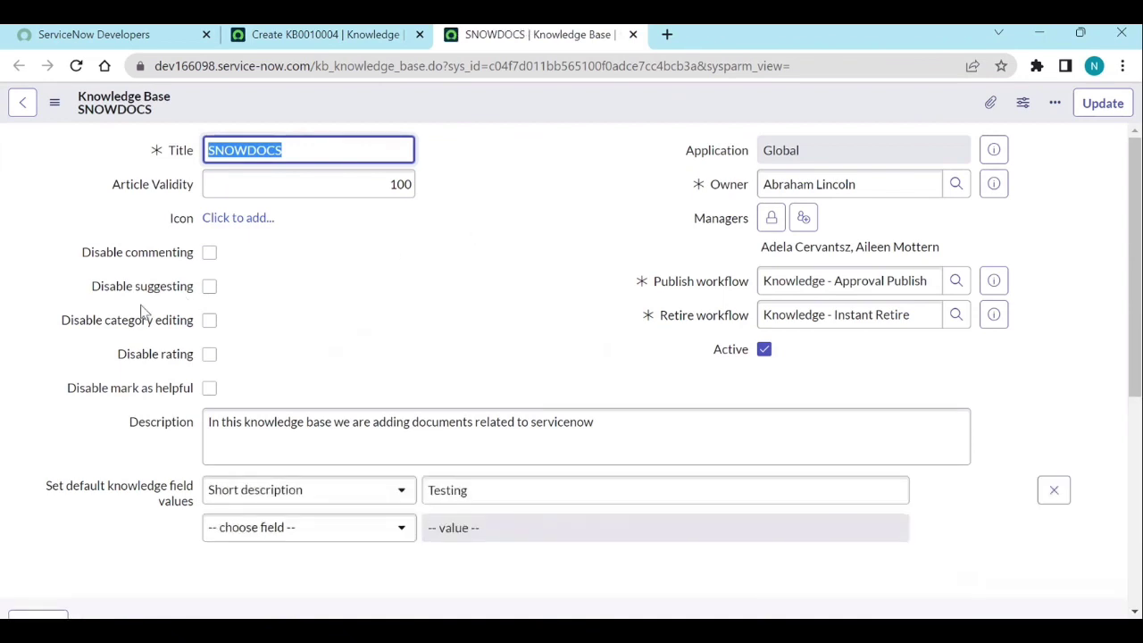
left_click(208, 322)
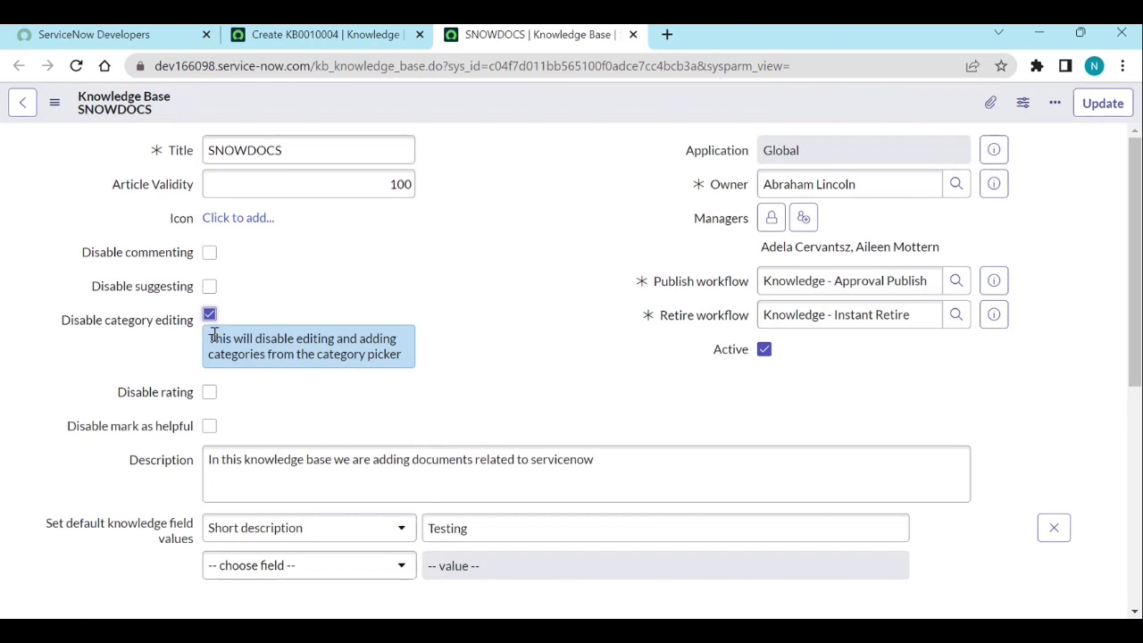
scroll(214, 337, "down", 5)
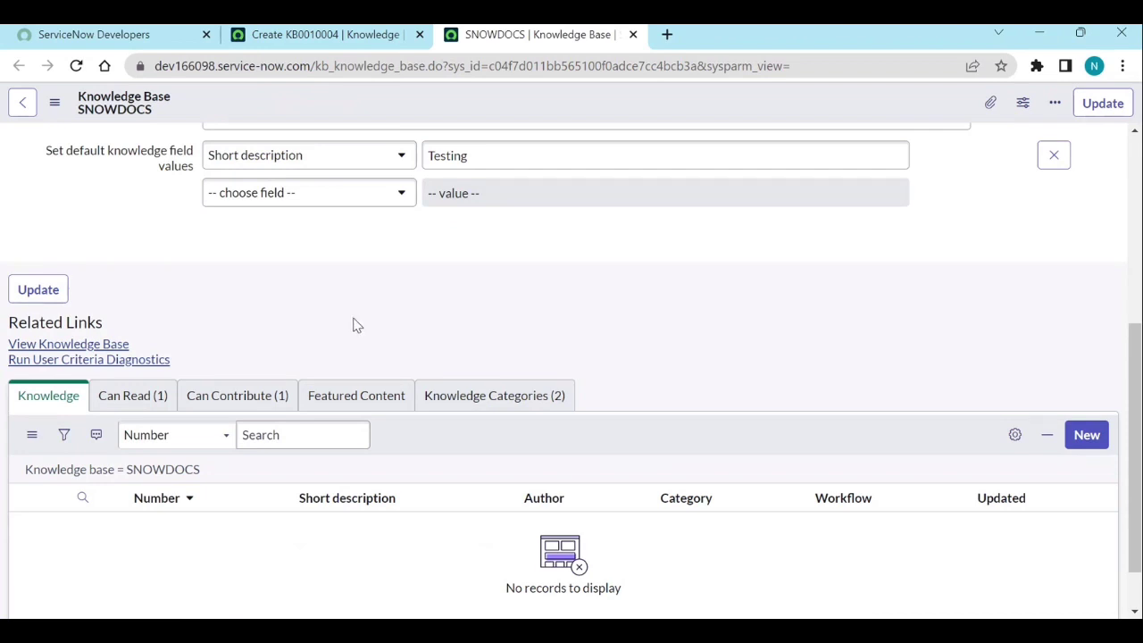
- Start draft KB0010005, discarding the unsaved change and default values, with category Admin
left_click(1100, 440)
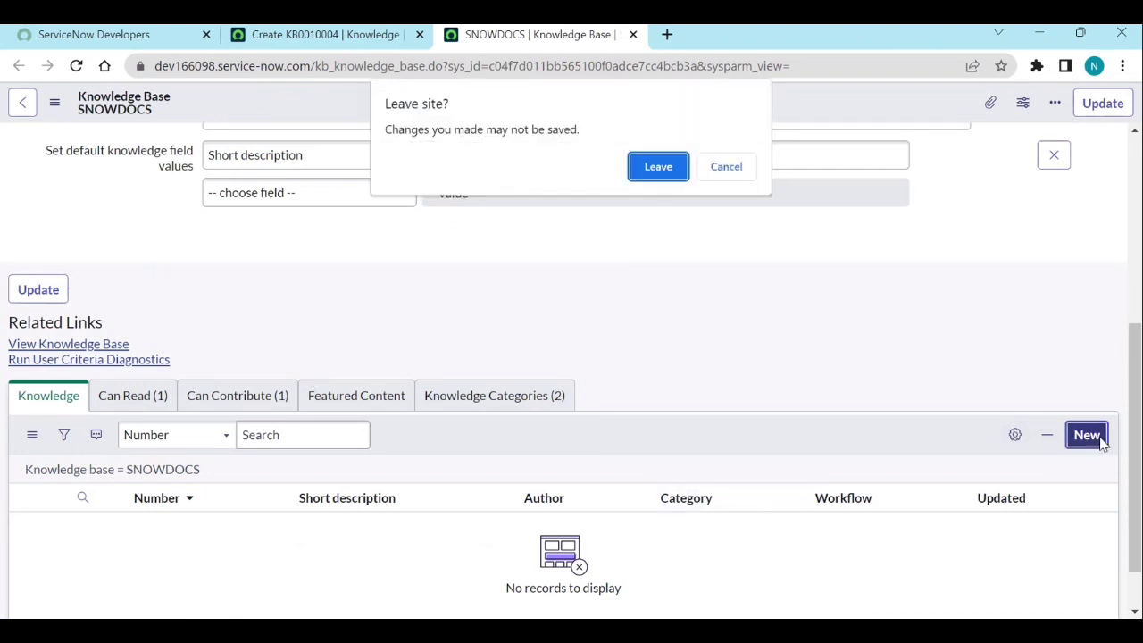
left_click(660, 179)
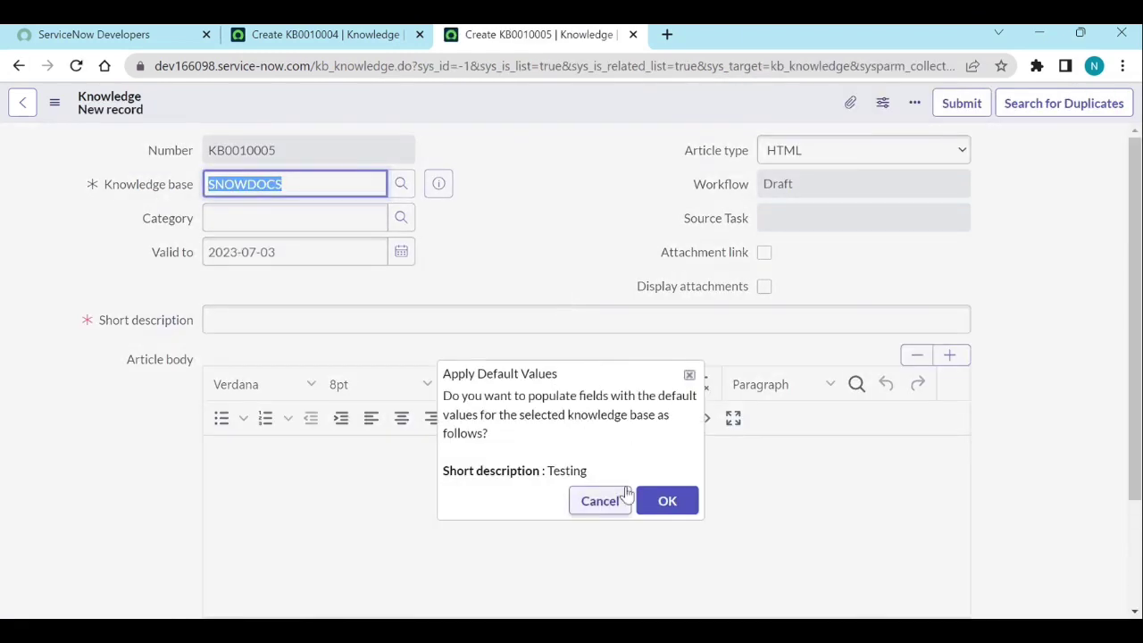
left_click(620, 500)
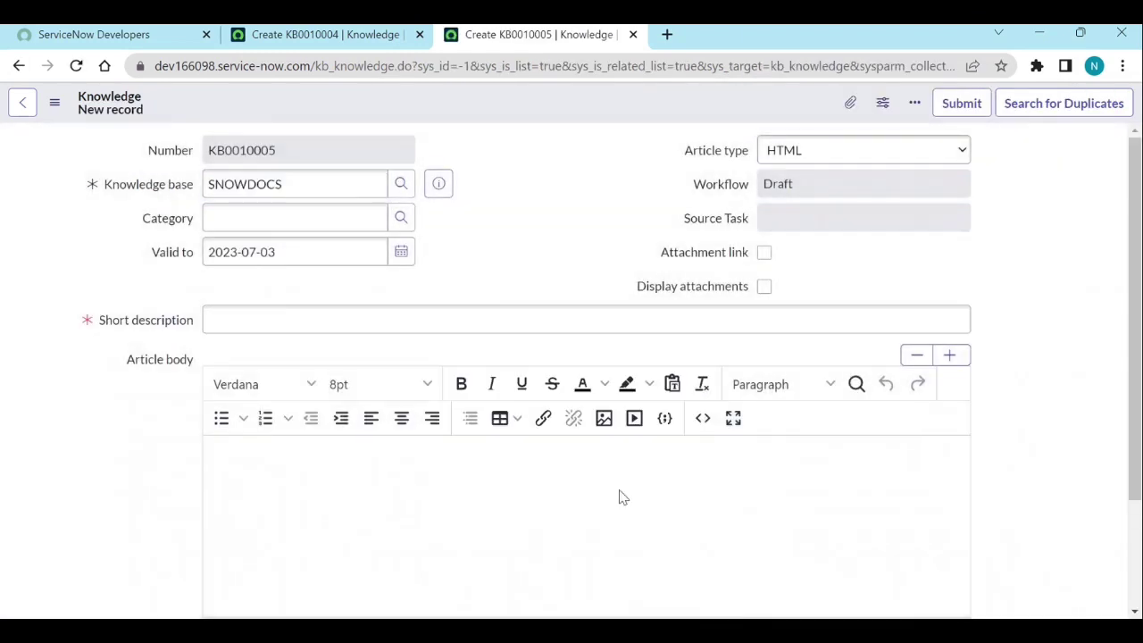
left_click(400, 223)
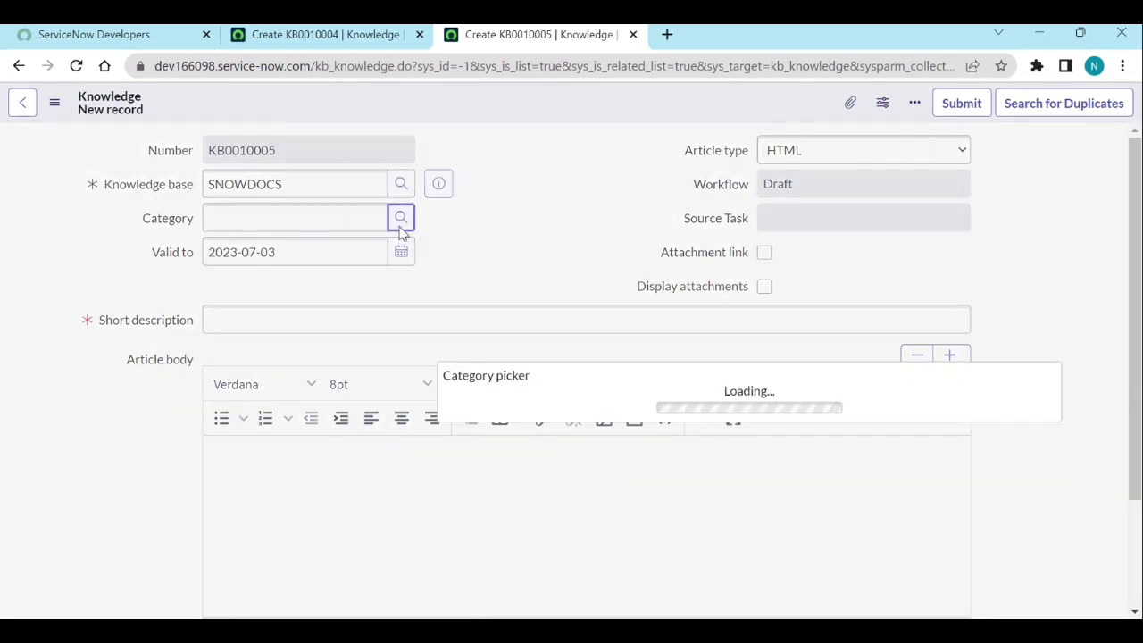
left_click(349, 333)
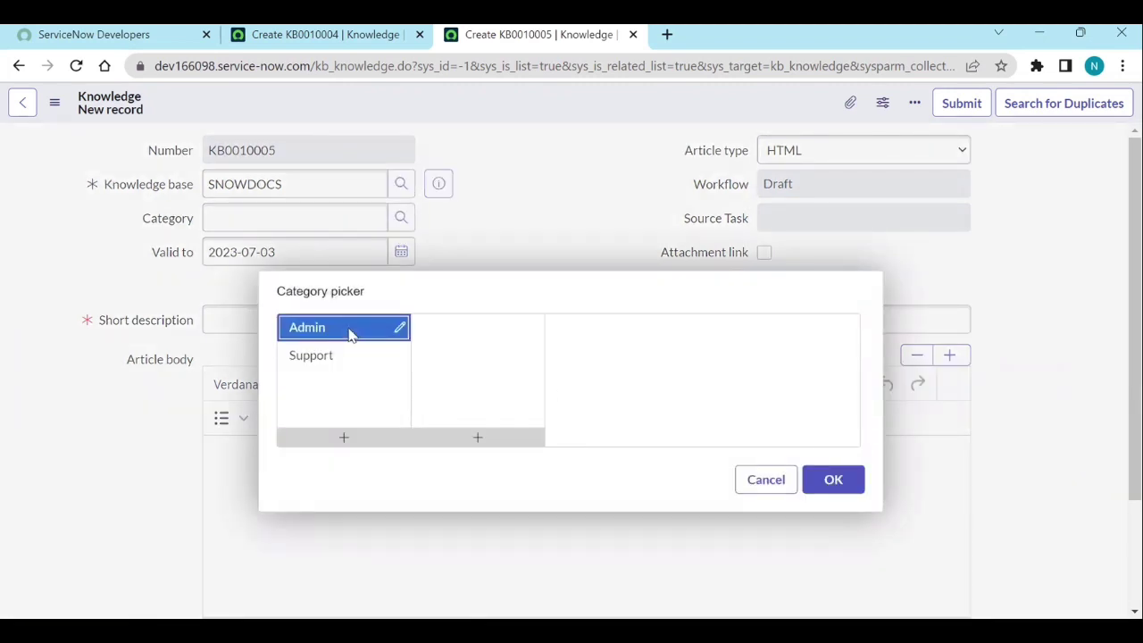
left_click(826, 482)
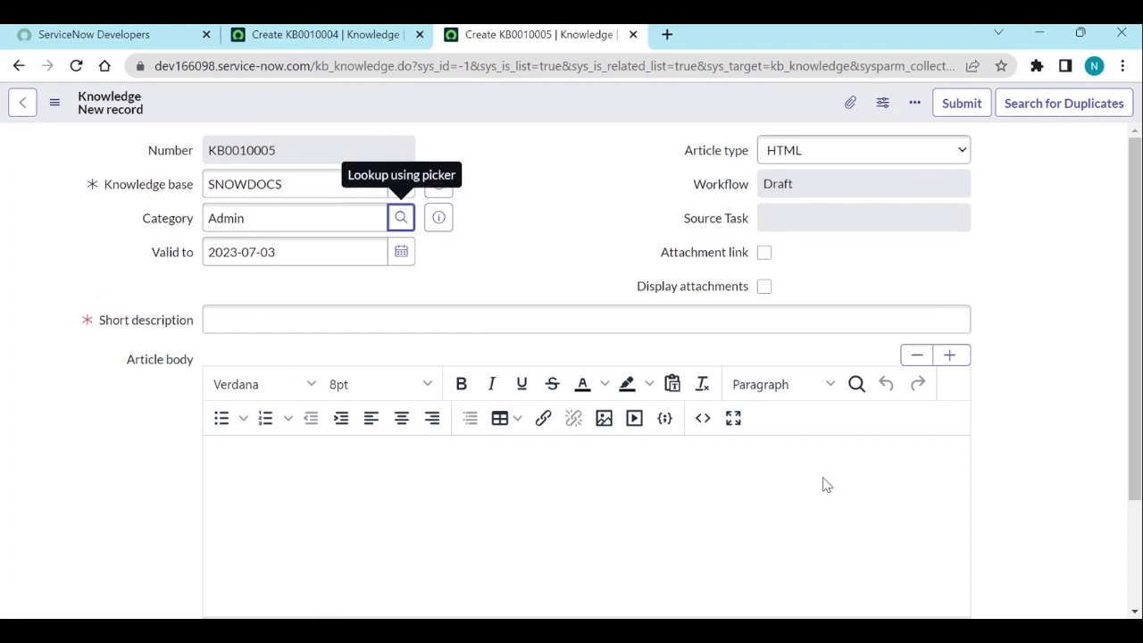
left_click(261, 313)
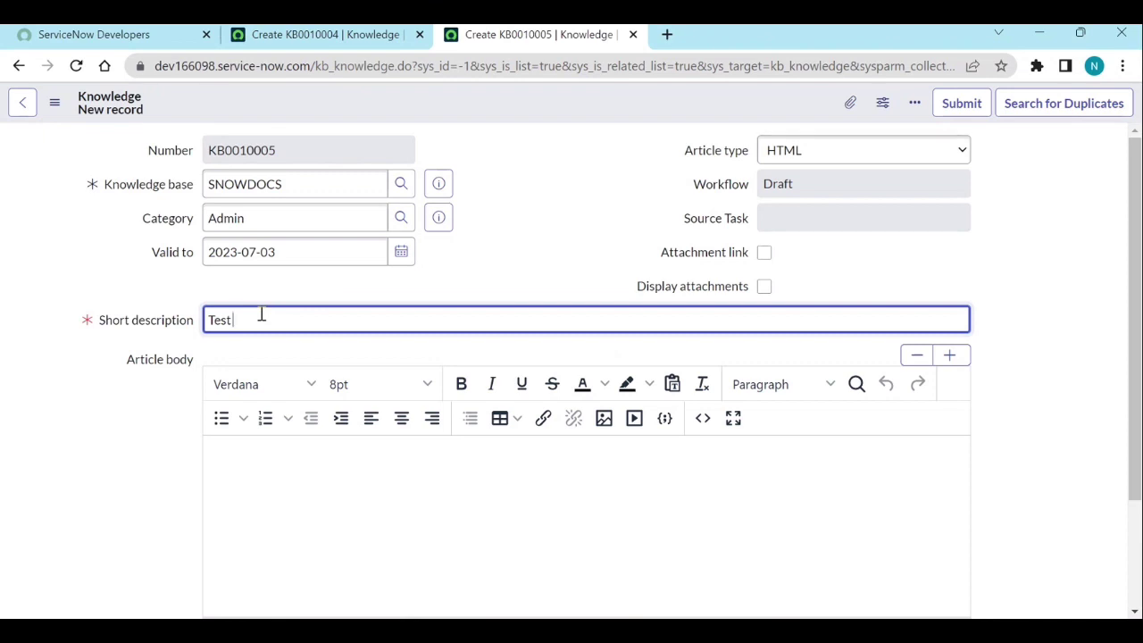
key("ctrl+a")
left_click(258, 505)
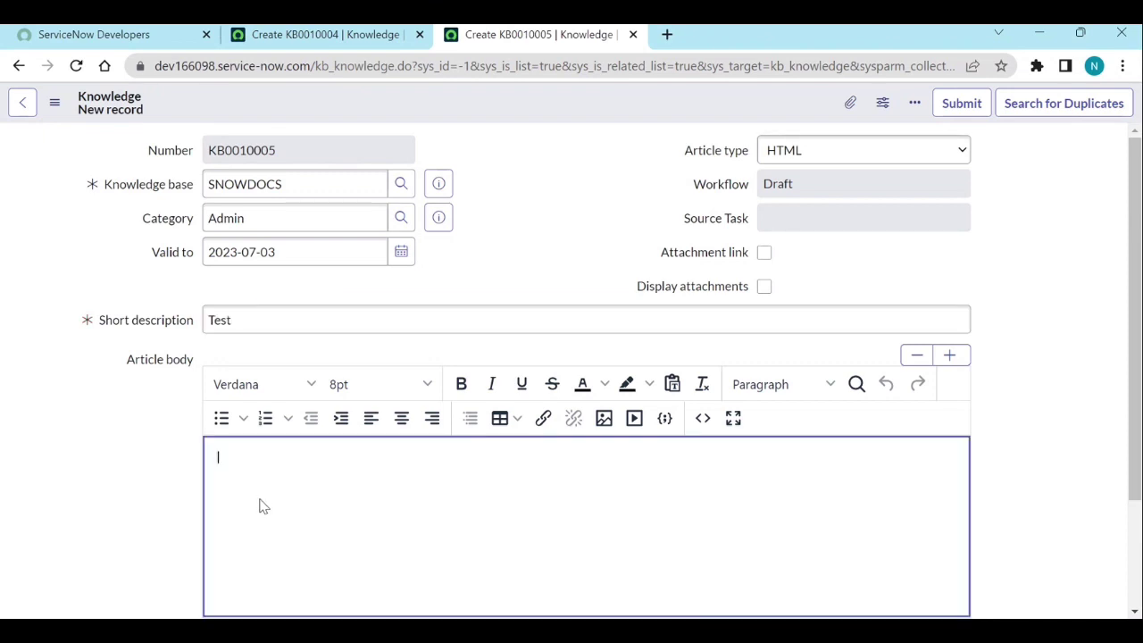
key("ctrl+v")
key("ctrl+v")
key("ctrl+v")
key("ctrl+v")
key("ctrl+v")
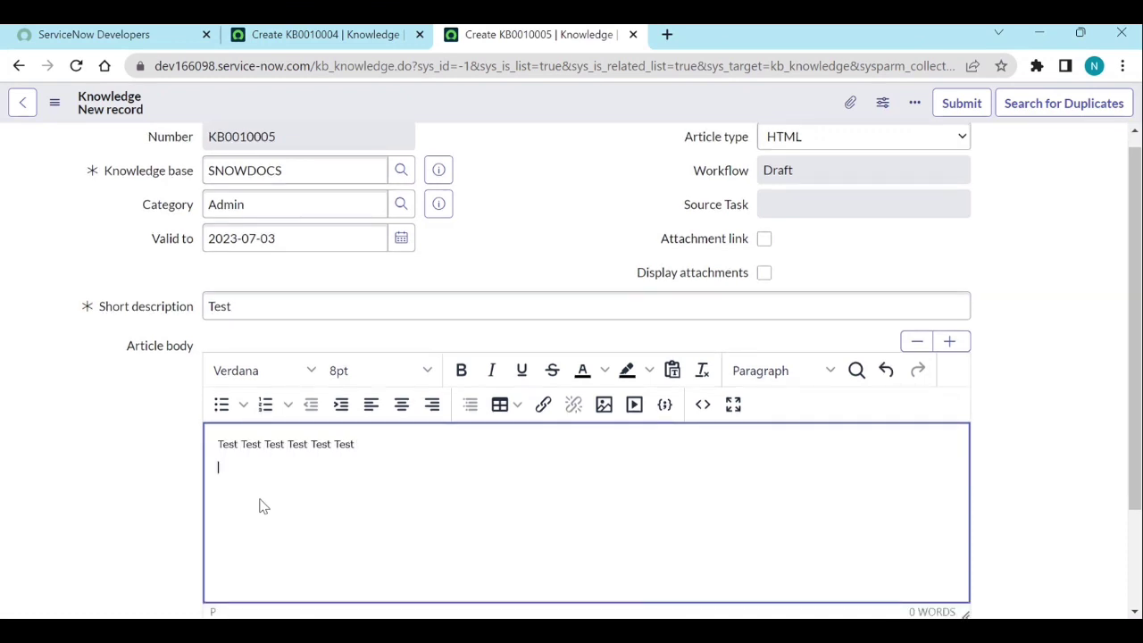
key("ctrl+v")
key("space")
key("ctrl+v")
key("space")
key("ctrl+v")
key("space")
key("ctrl+v")
key("space")
key("ctrl+v")
key("space")
left_click(542, 224)
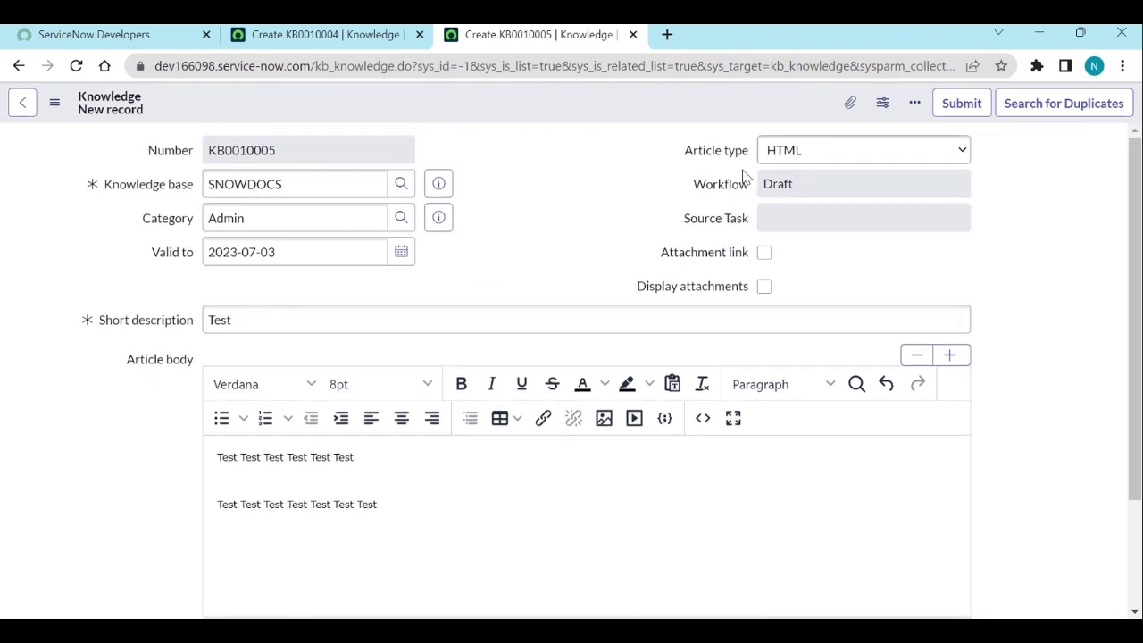
left_click(795, 161)
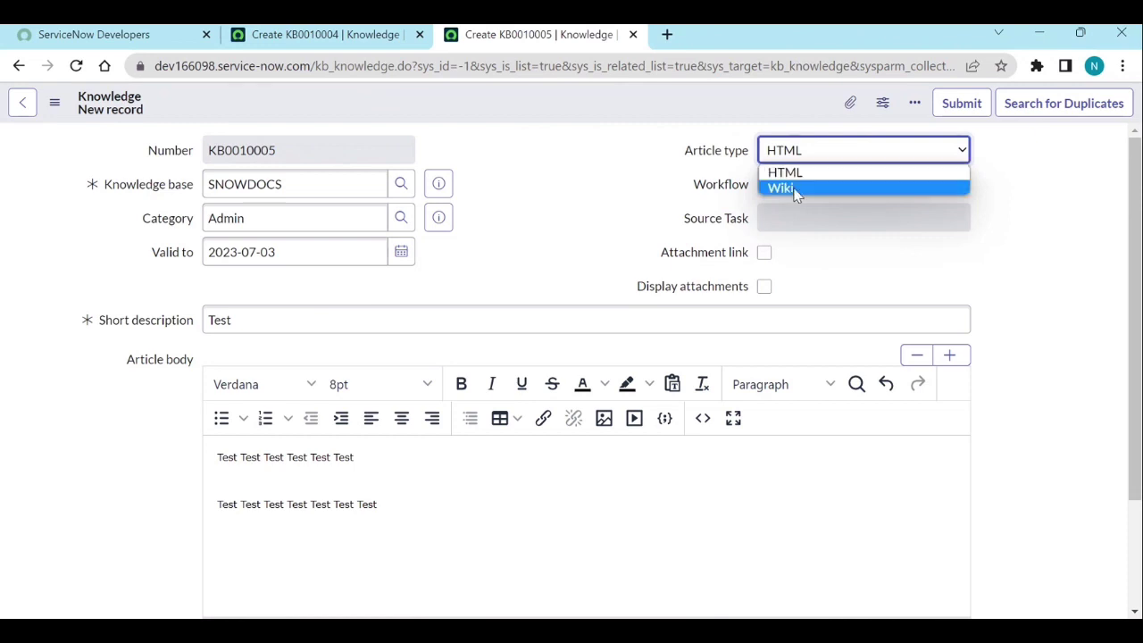
left_click(610, 202)
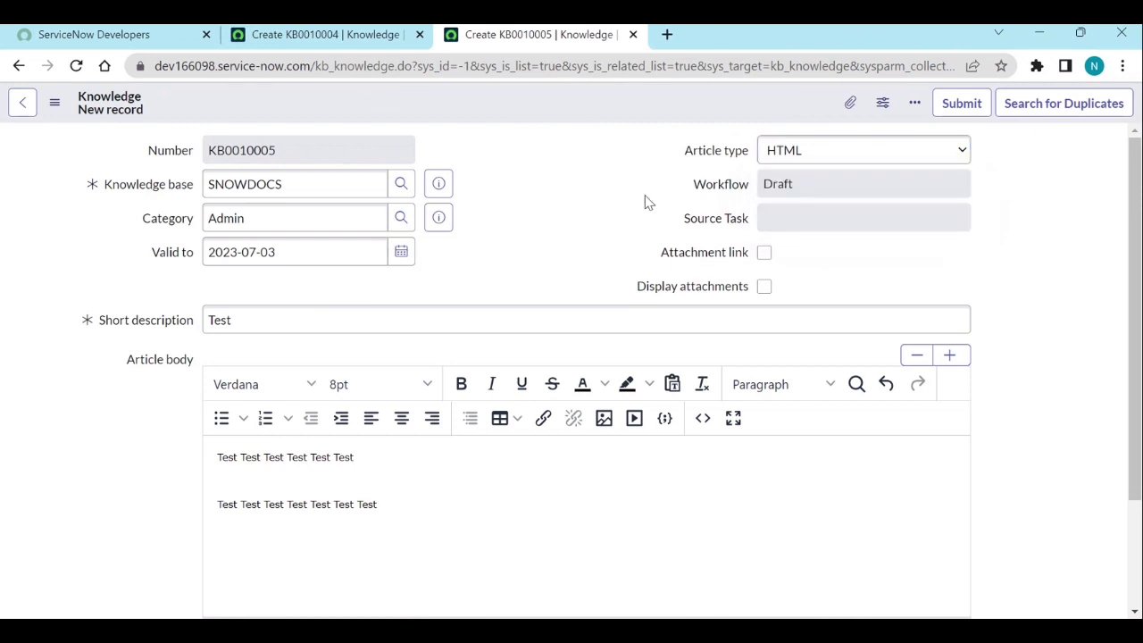
left_click(765, 254)
scroll(578, 257, "down", 2)
scroll(578, 256, "up", 2)
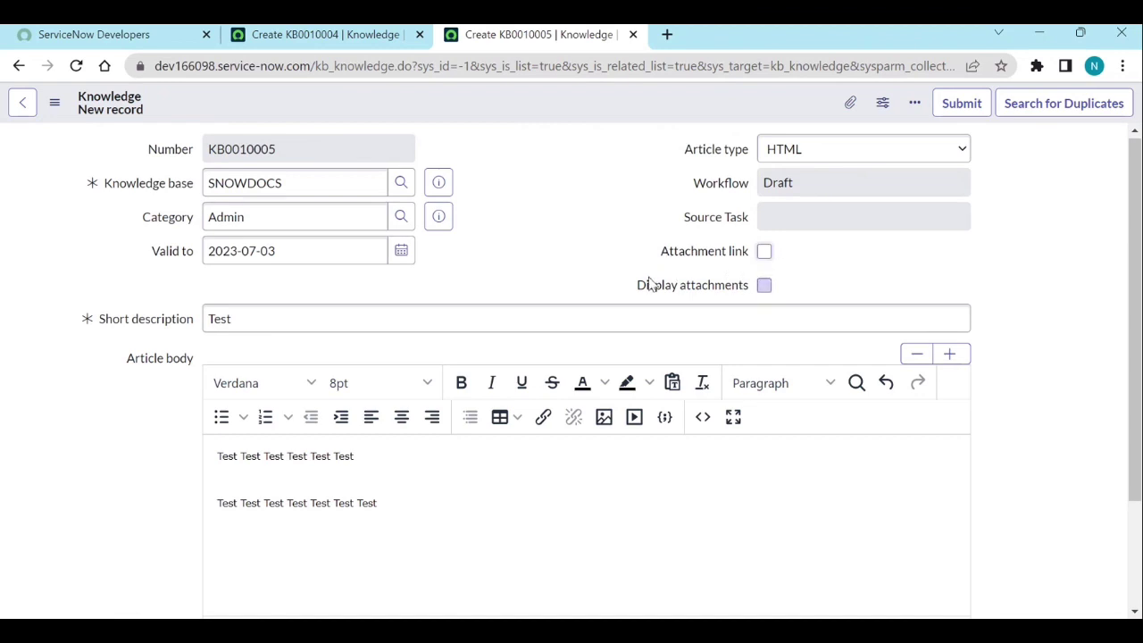
scroll(664, 216, "down", 2)
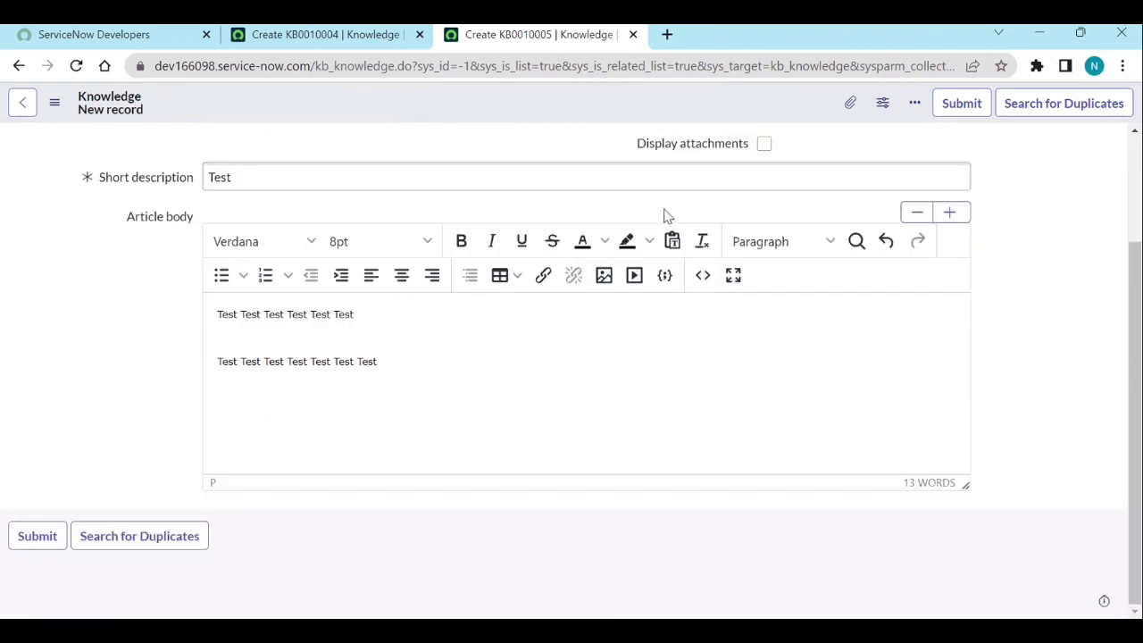
left_click(1056, 109)
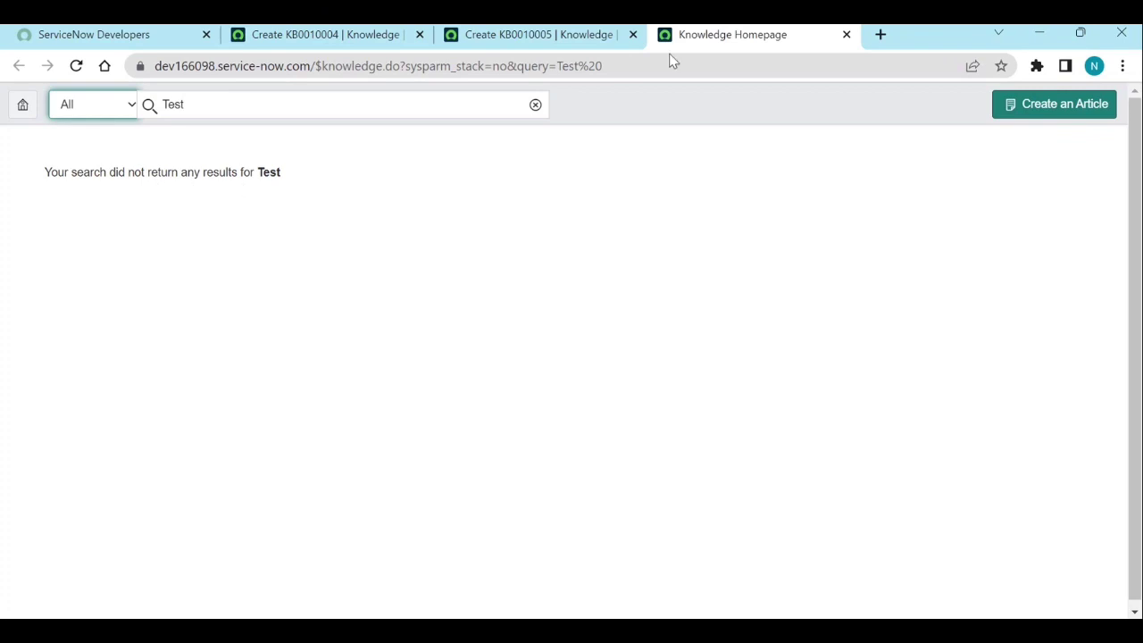
- Close the duplicate search results and submit article KB0010005 'Test' to SNOWDOCS
left_click(846, 35)
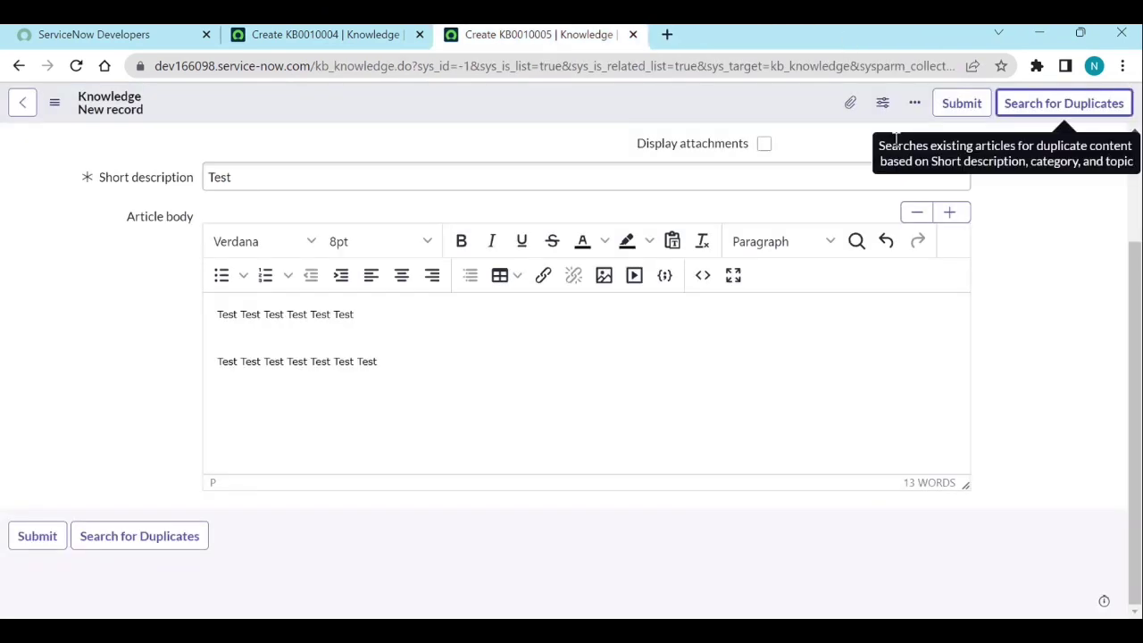
left_click(952, 104)
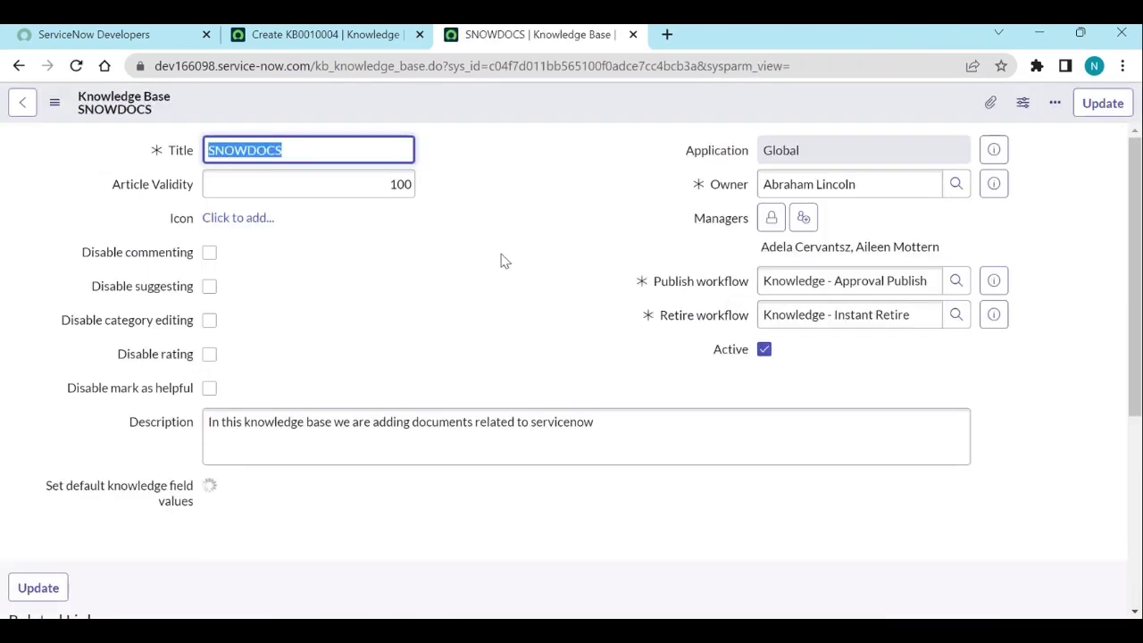
scroll(505, 260, "down", 5)
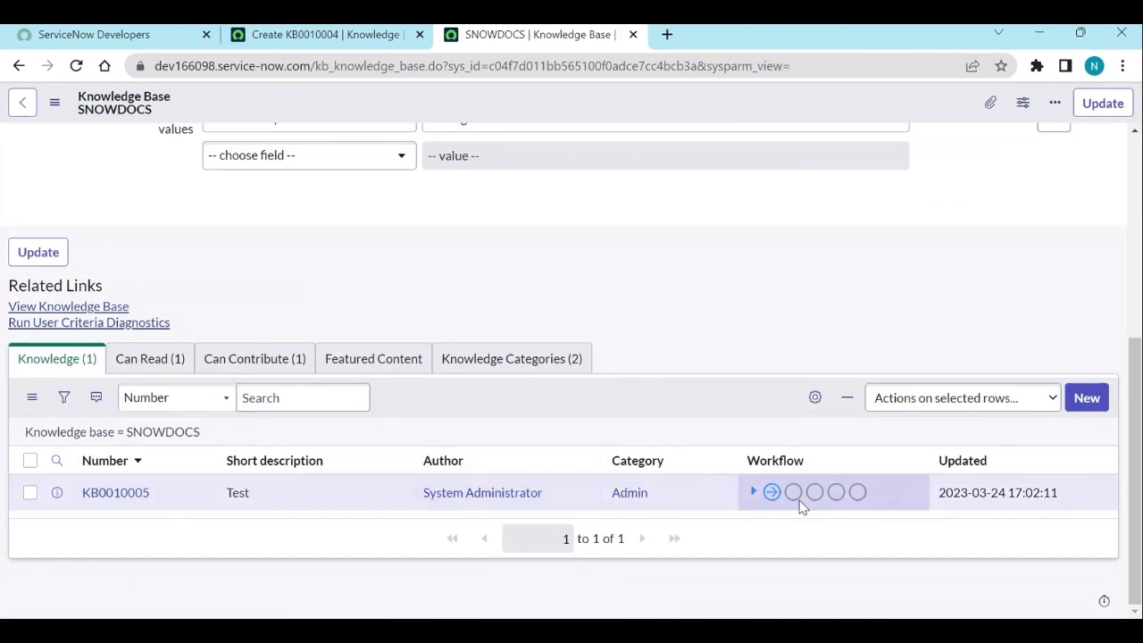
- Publish article KB0010005, confirming despite the unauthenticated-visibility warning
left_click(128, 499)
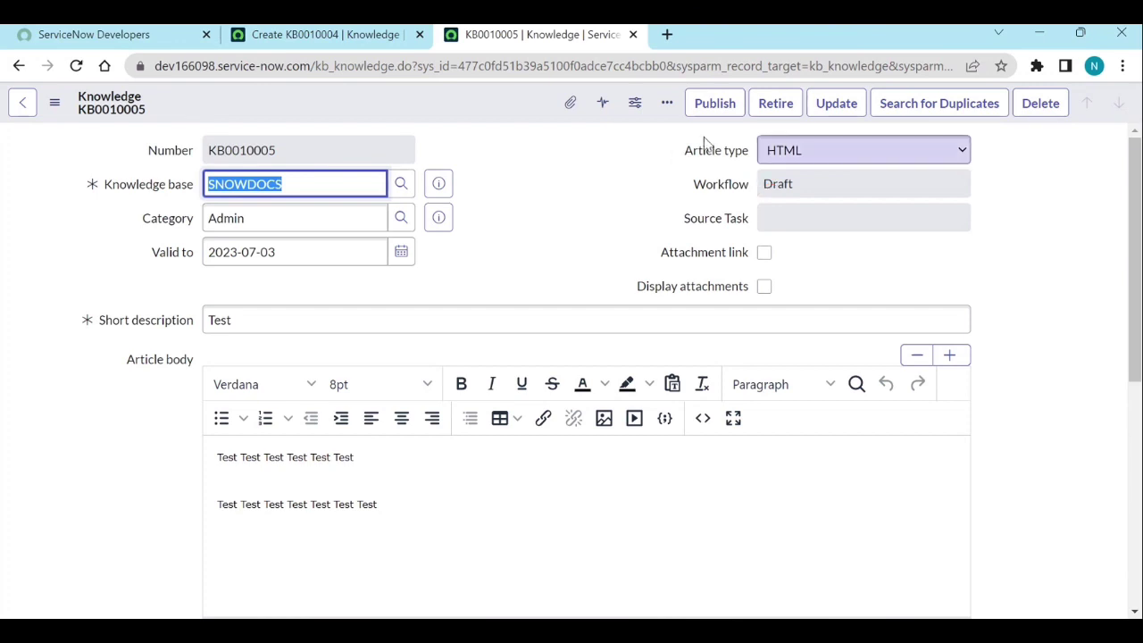
left_click(728, 121)
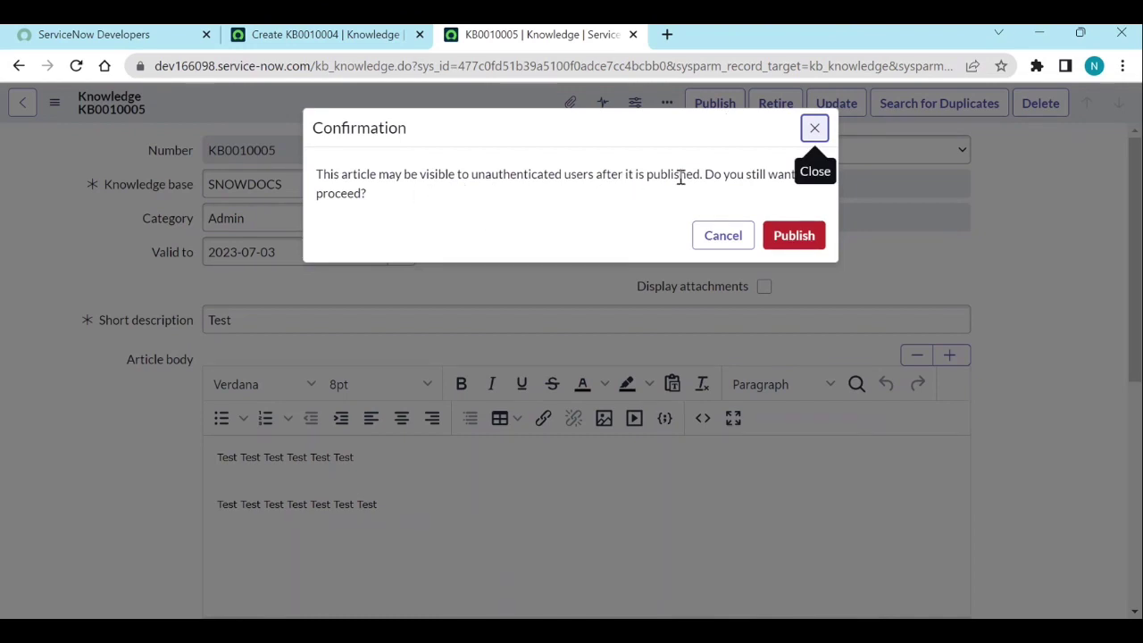
left_click(786, 250)
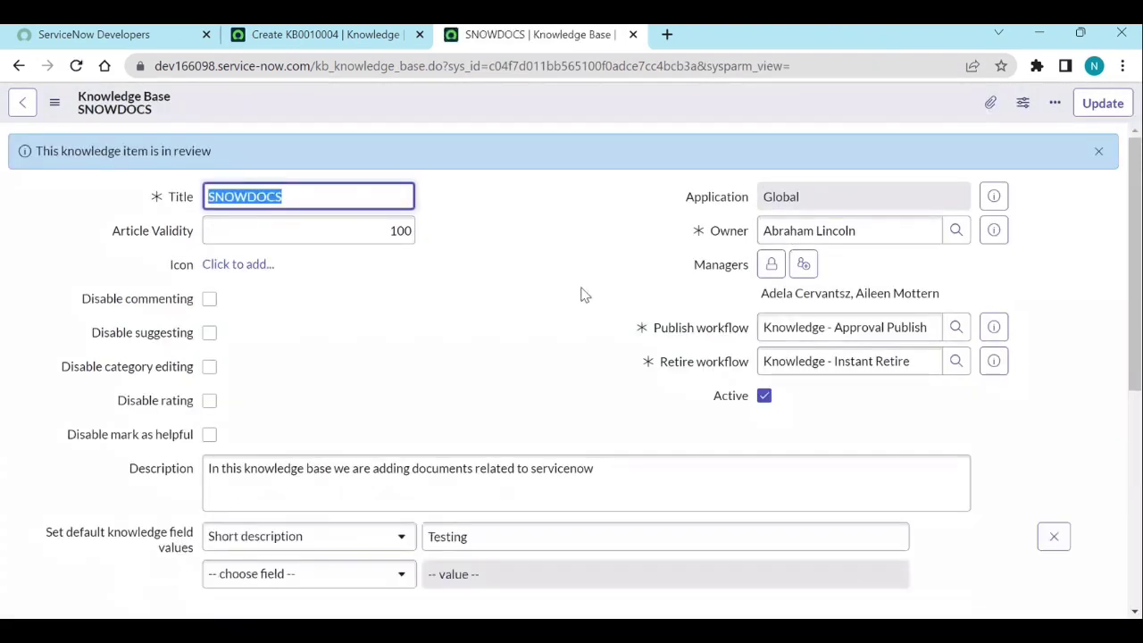
- Reopen article KB0010005 from the SNOWDOCS Knowledge list
scroll(580, 295, "down", 5)
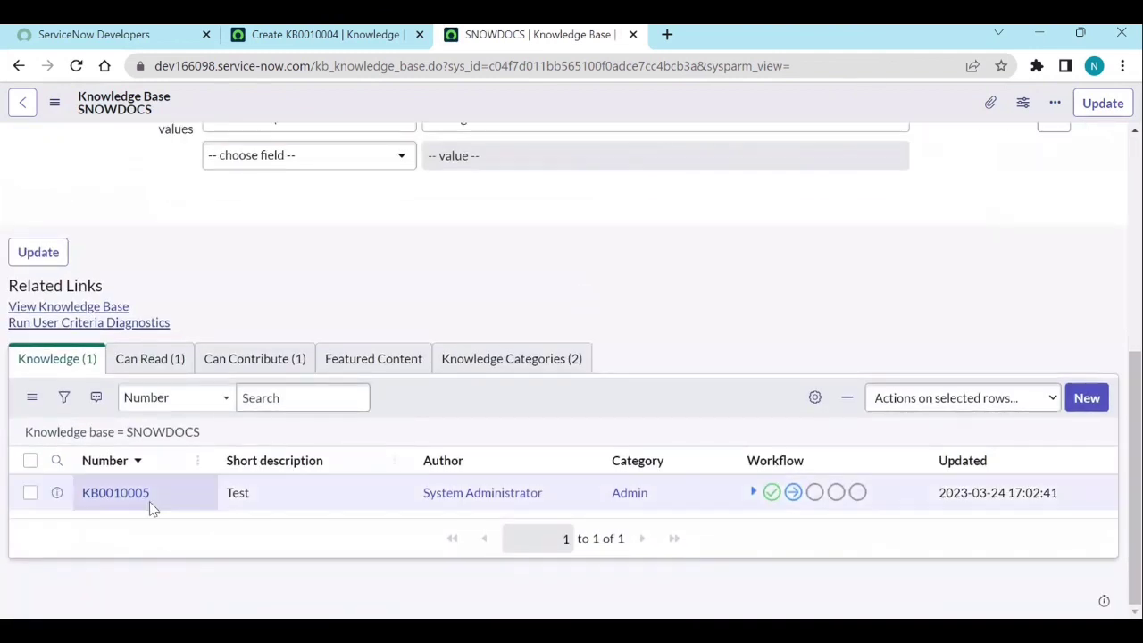
left_click(122, 502)
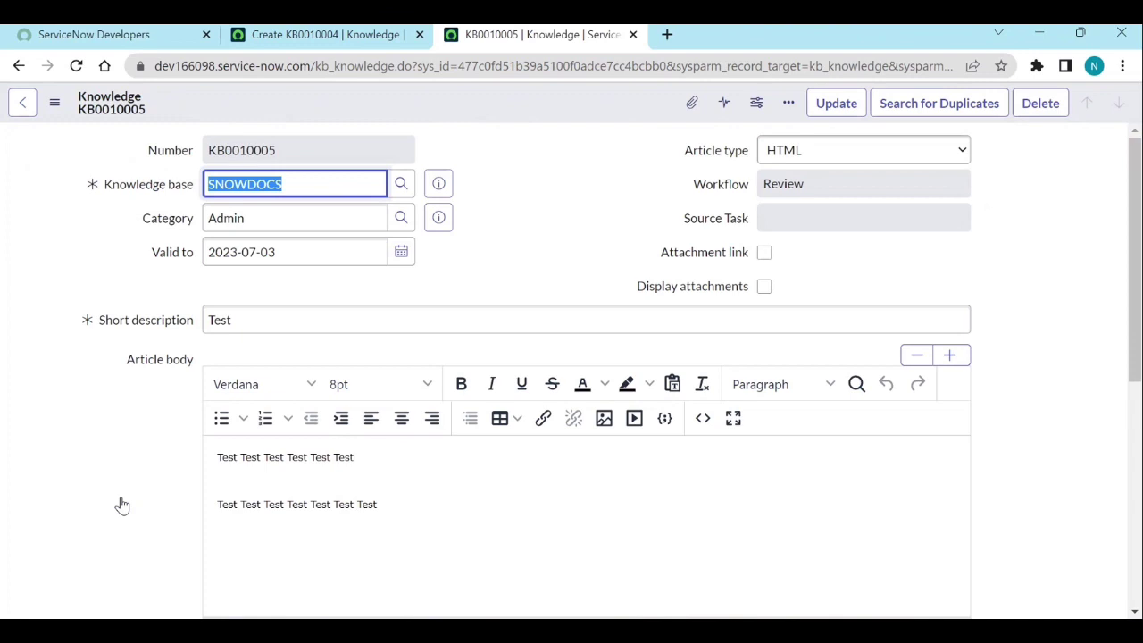
left_click(554, 286)
scroll(553, 285, "down", 3)
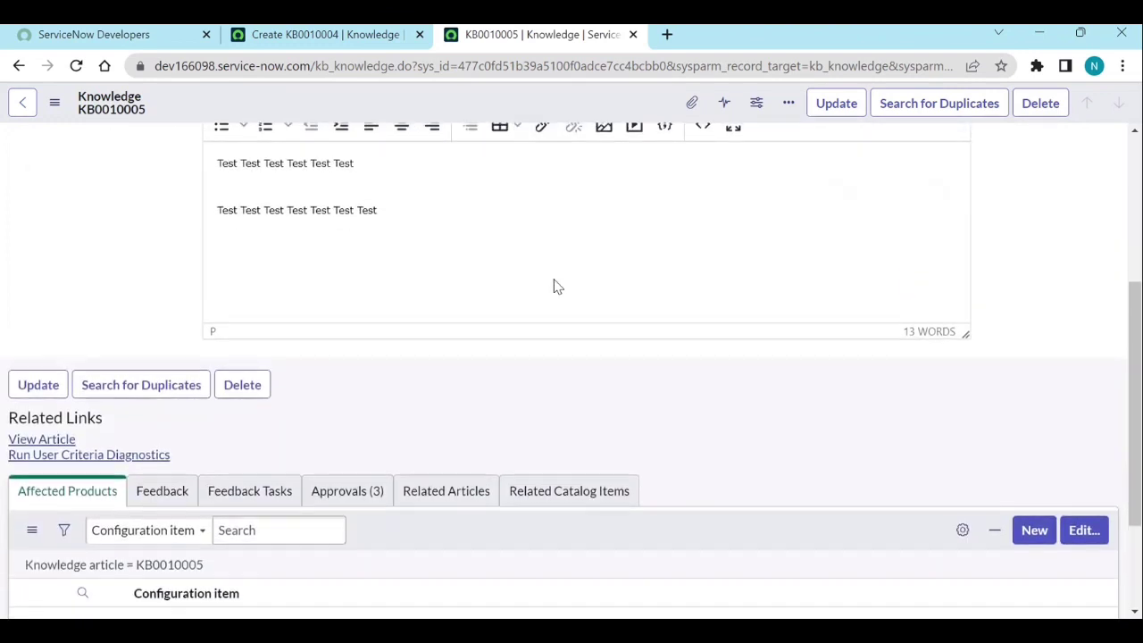
scroll(554, 286, "up", 3)
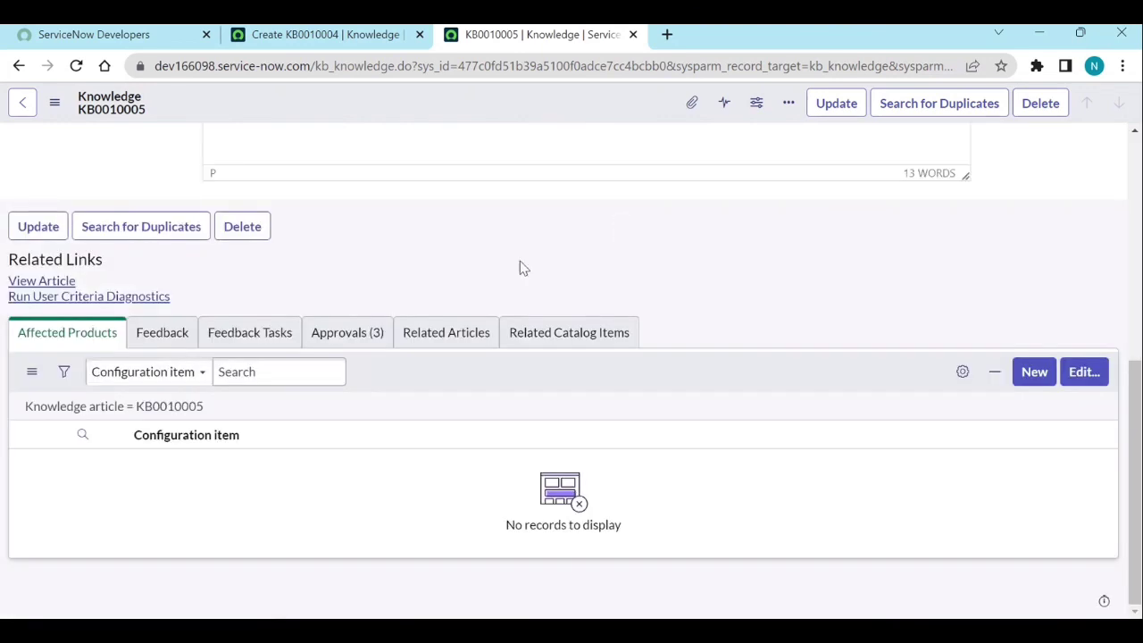
- Set the first of the article's three approvals to Approved and save it
left_click(351, 332)
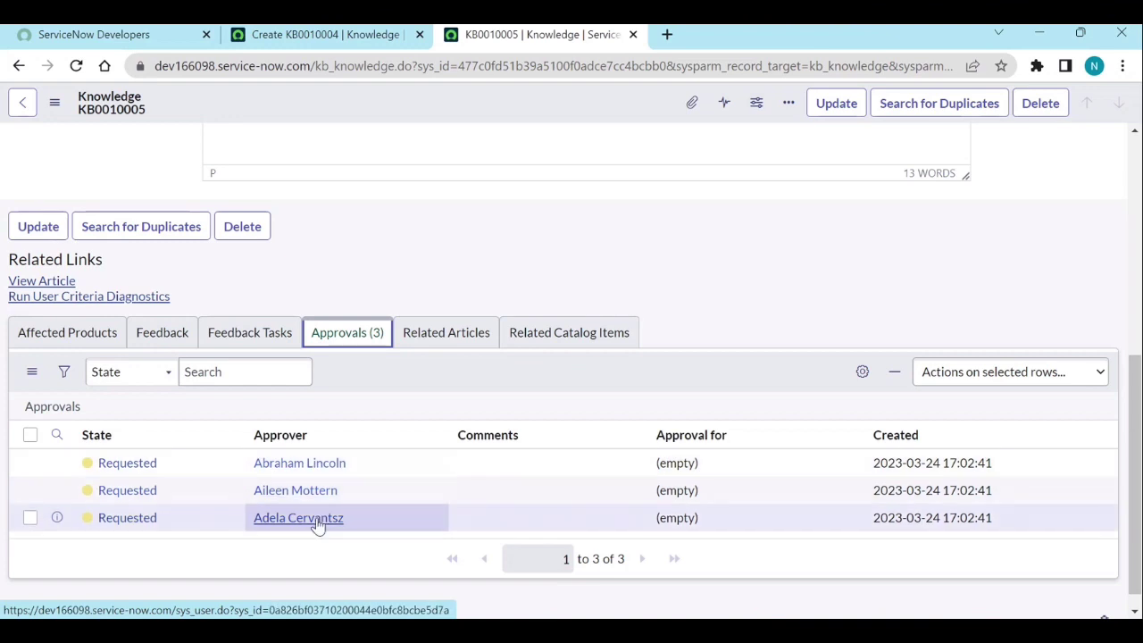
left_click(191, 469)
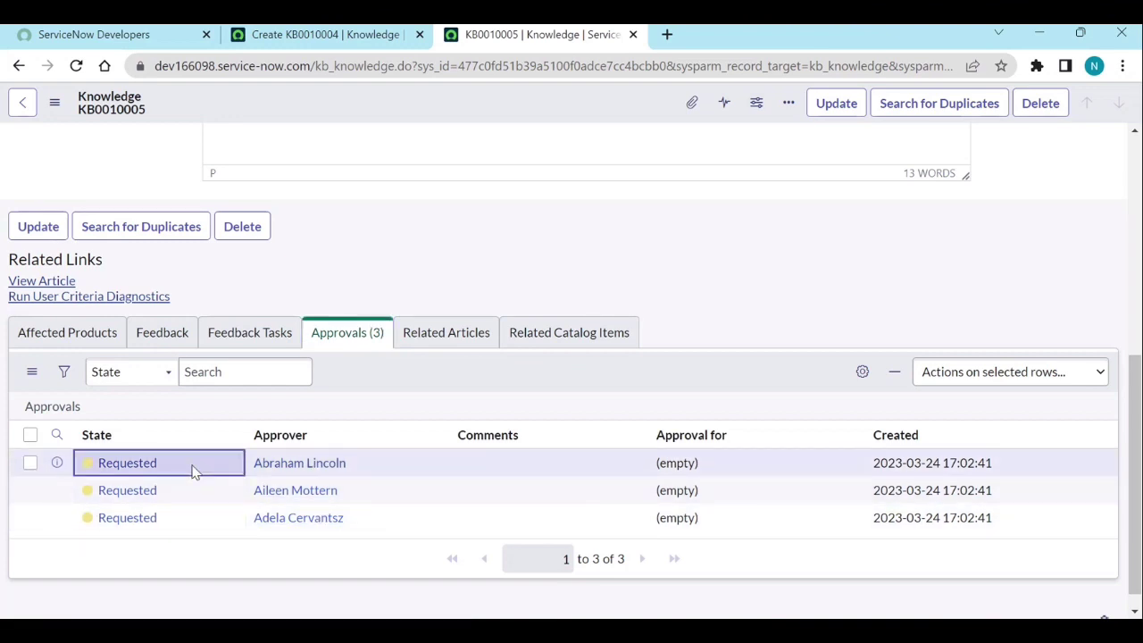
left_click(192, 469)
left_click(191, 470)
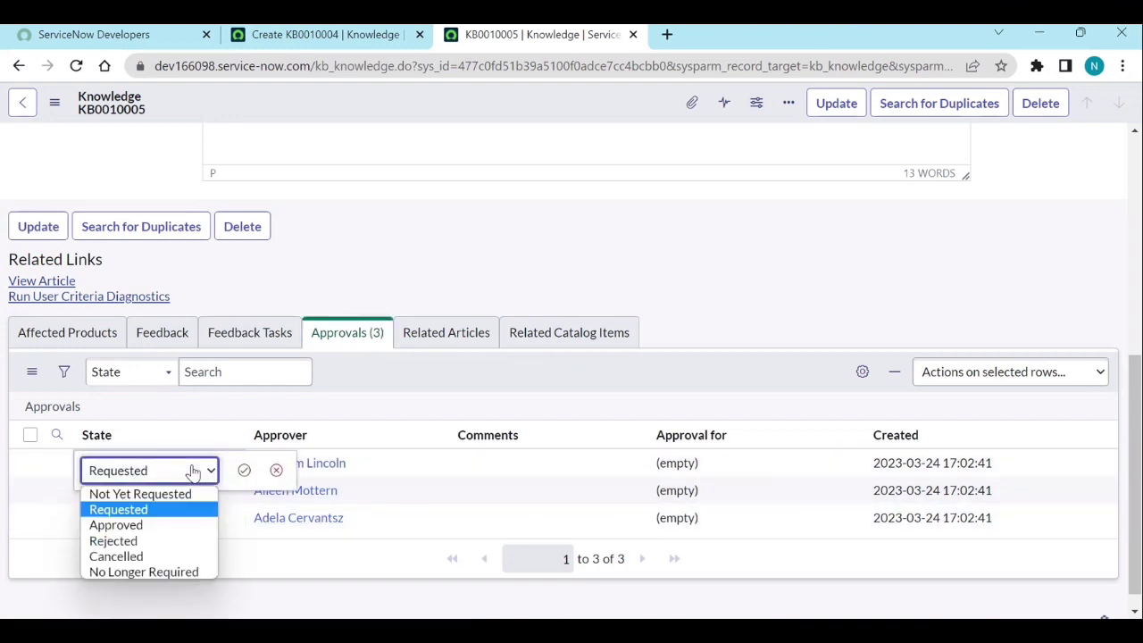
left_click(127, 528)
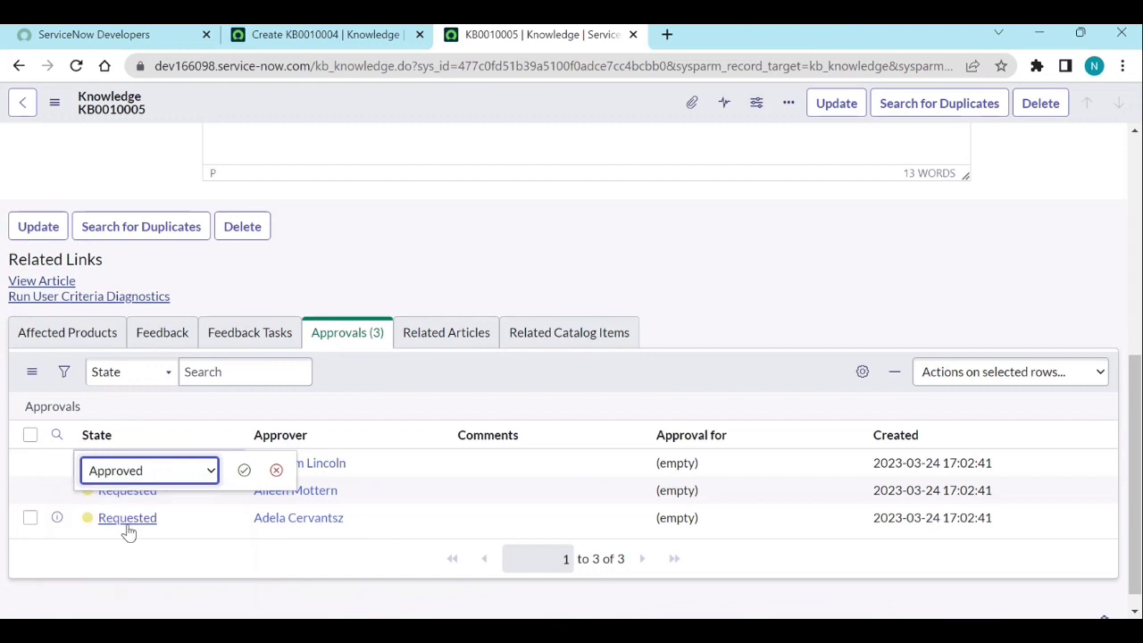
left_click(244, 470)
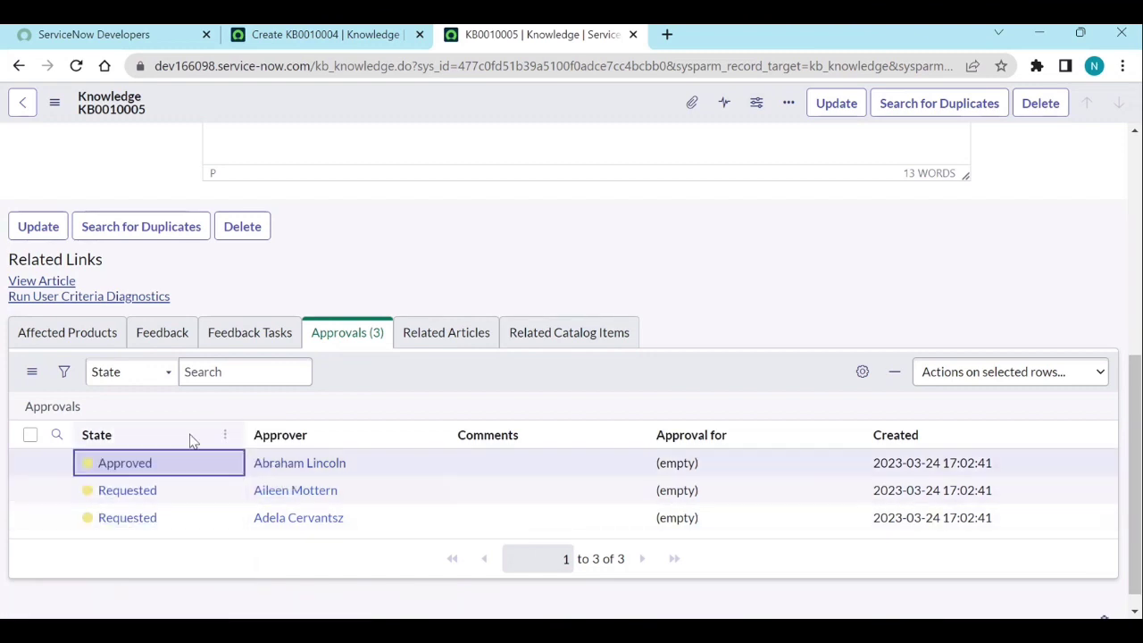
left_click(68, 412)
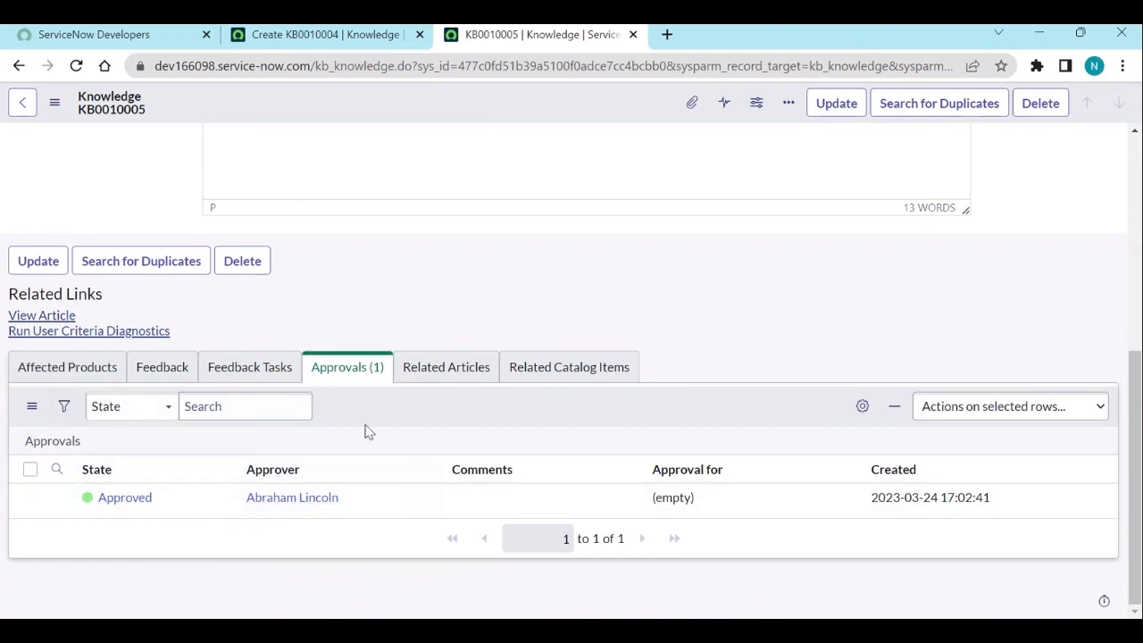
scroll(368, 431, "up", 10)
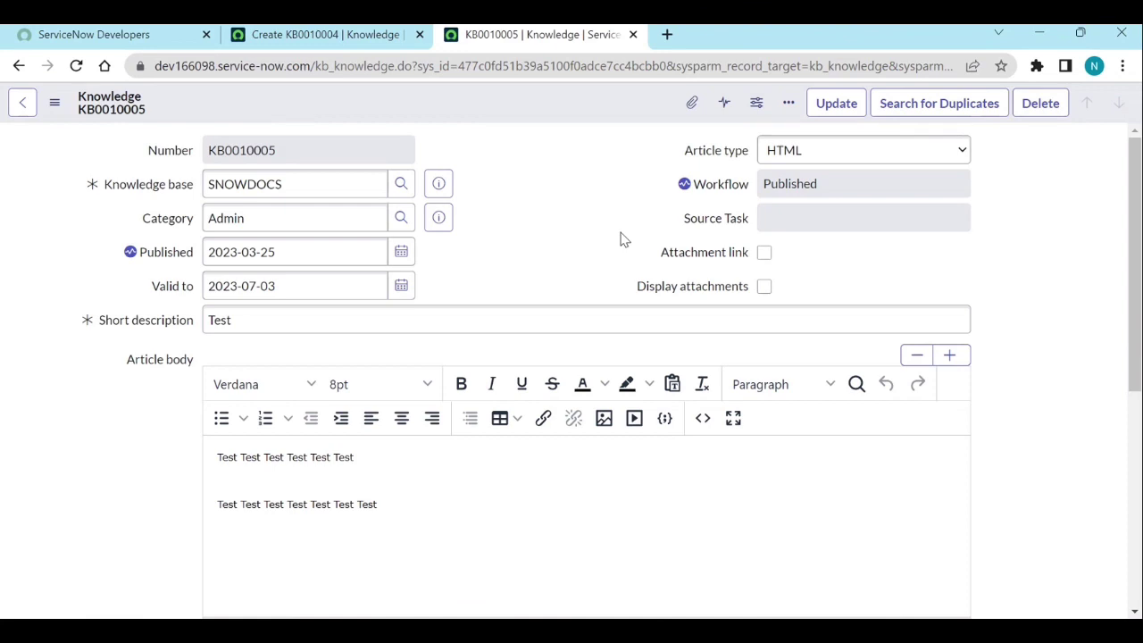
- Verify KB0010005 shows Published dated 2023-03-25, then open View Article
left_click(245, 256)
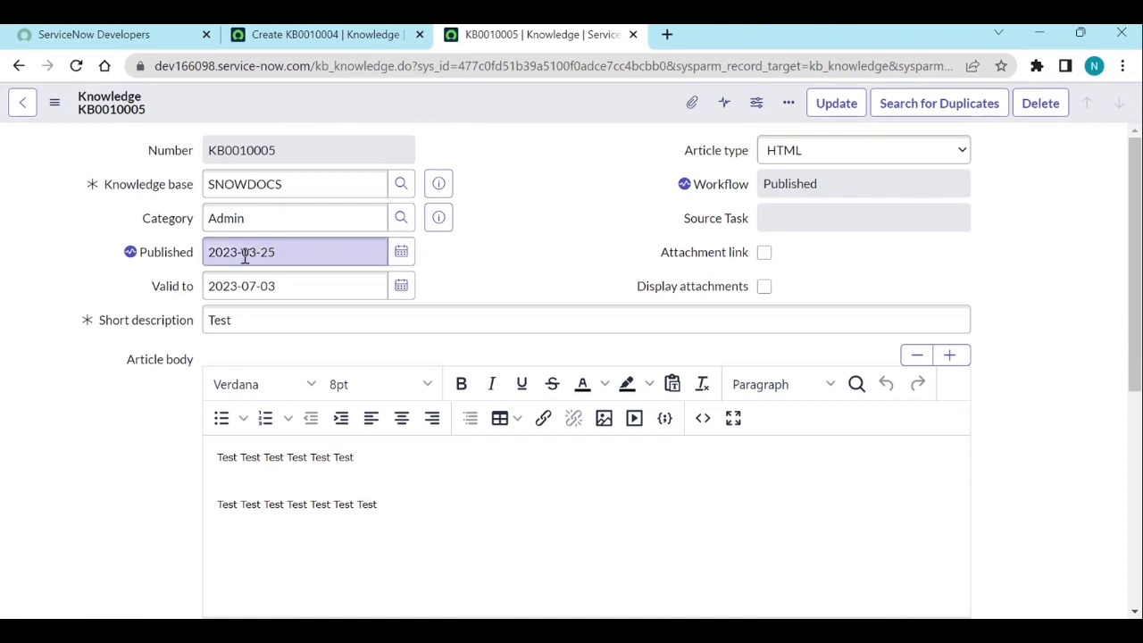
scroll(566, 247, "down", 3)
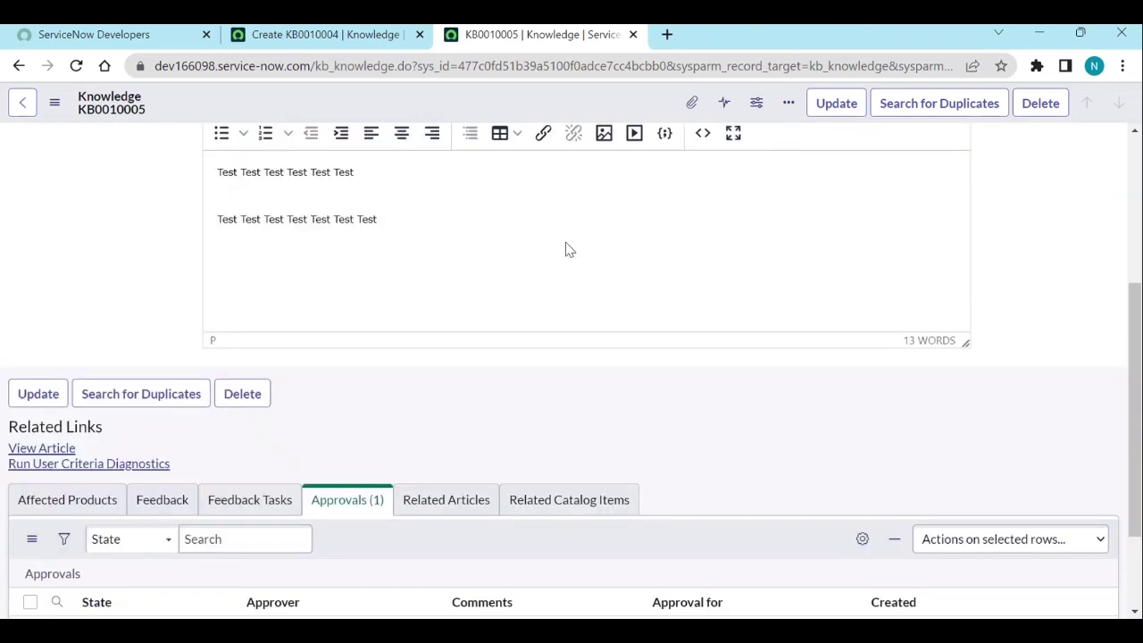
scroll(566, 250, "down", 1)
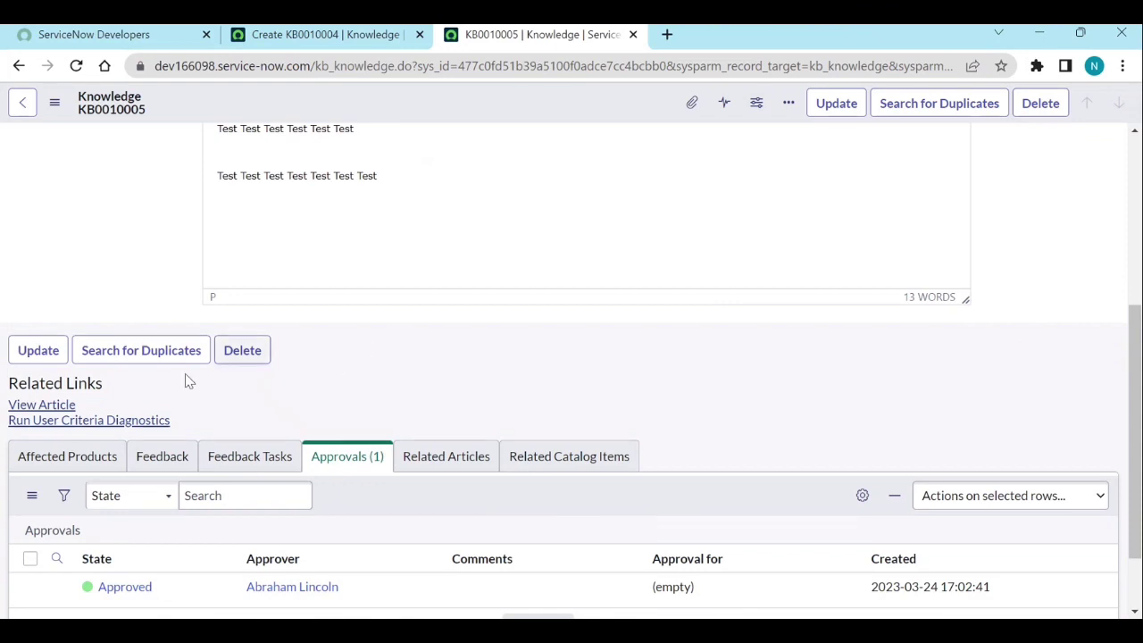
left_click(52, 407)
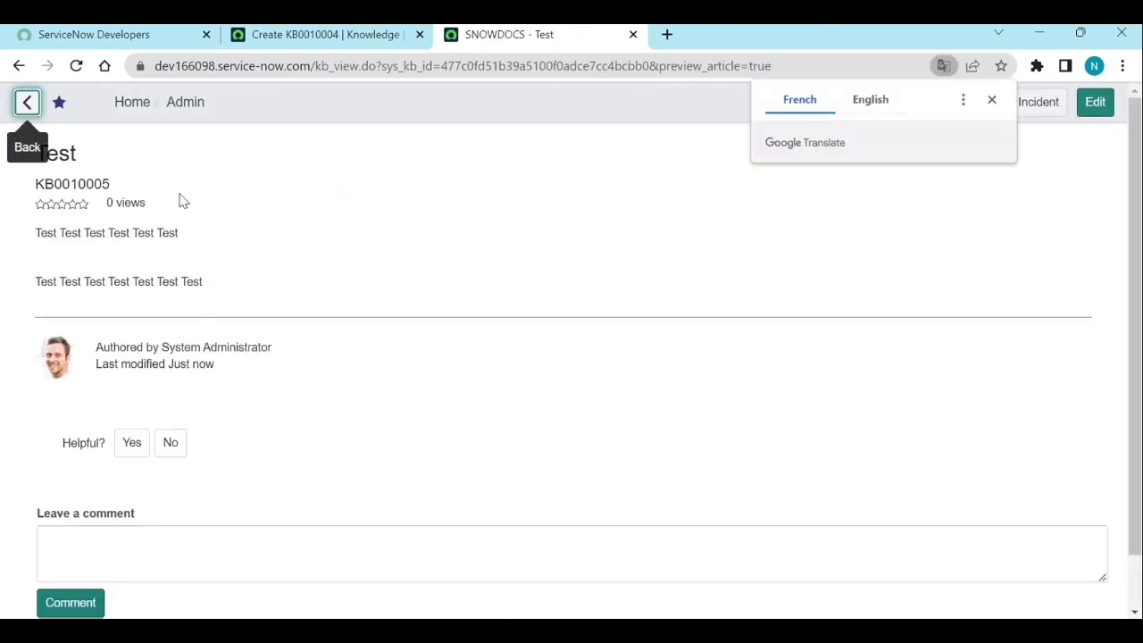
- Test the comment box and Helpful Yes rating on KB0010005, then return to the KB0010004 tab
left_click(990, 99)
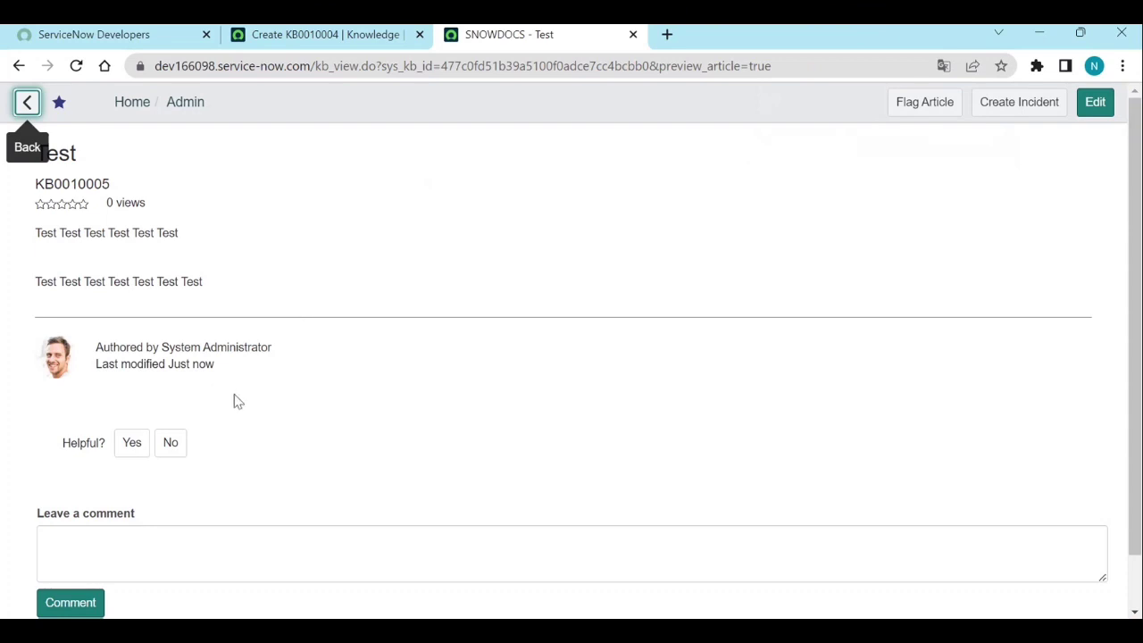
scroll(296, 431, "down", 1)
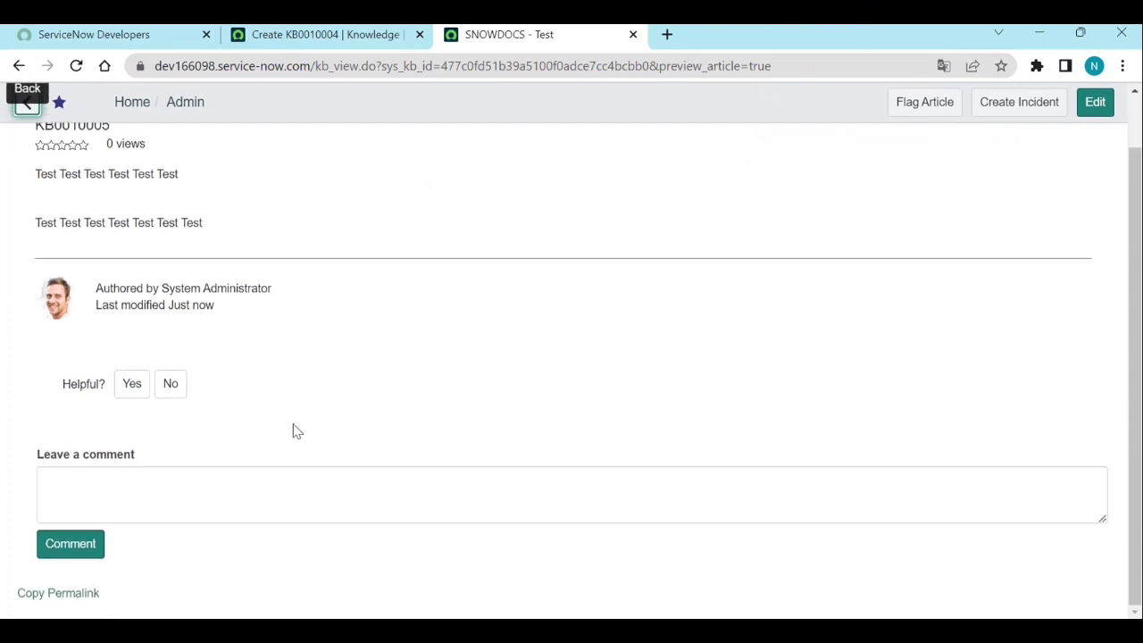
scroll(296, 430, "up", 1)
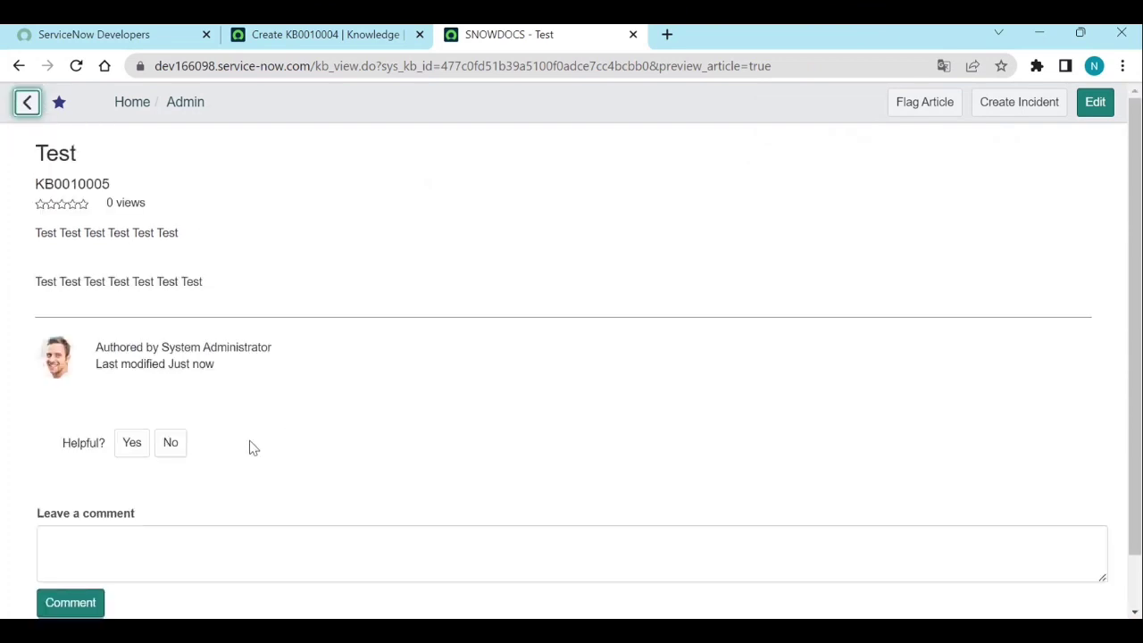
left_click(104, 529)
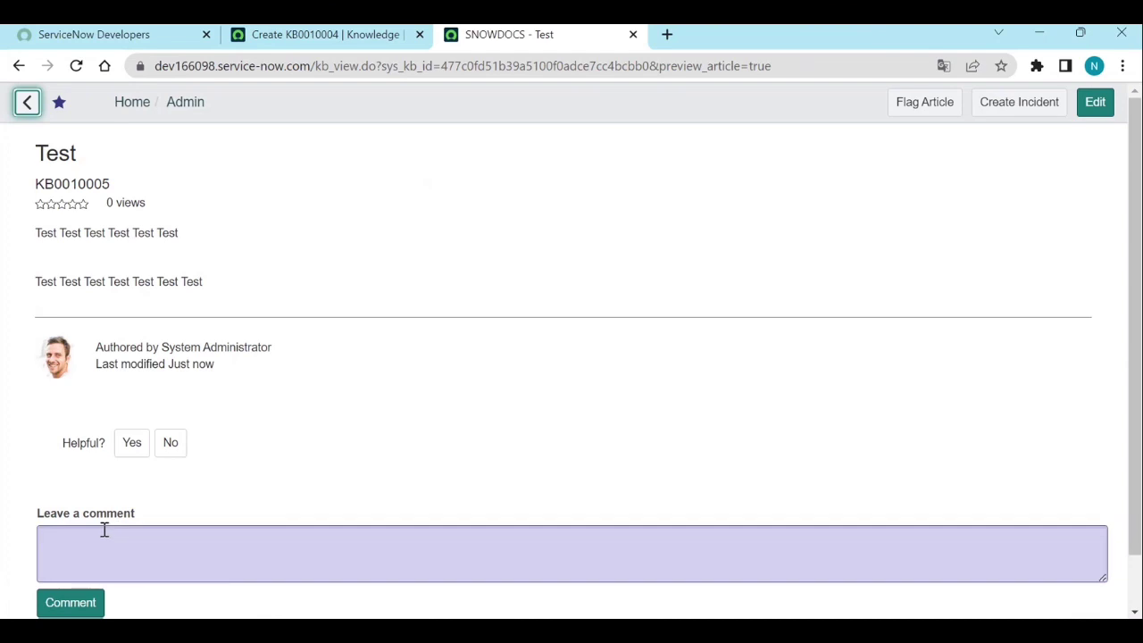
left_click(117, 455)
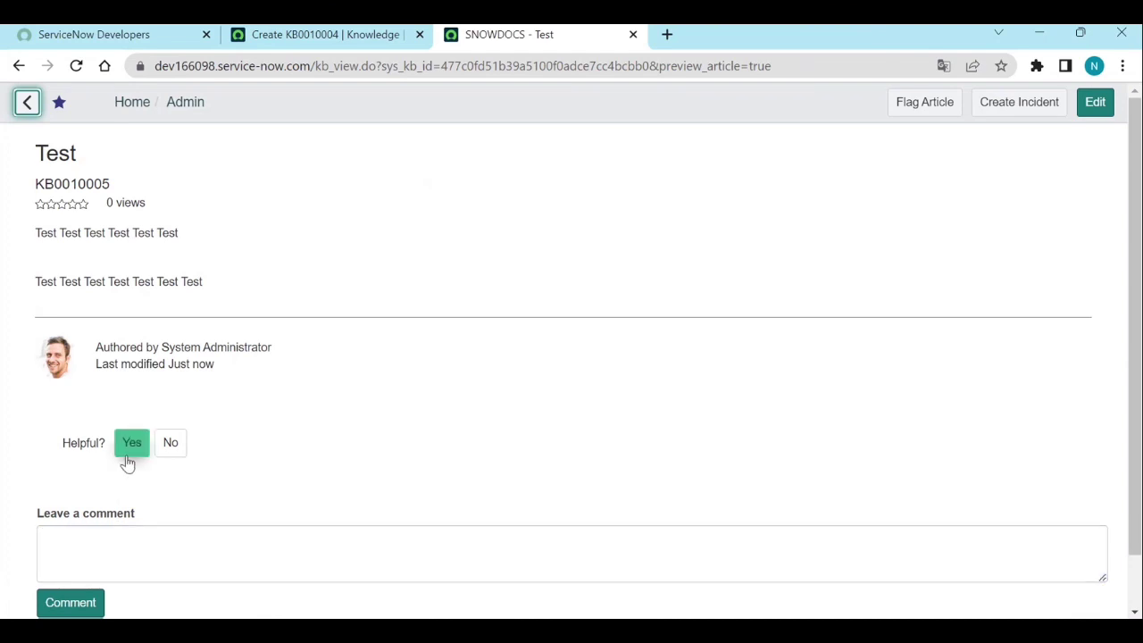
left_click(166, 451)
left_click(354, 36)
- Dismiss the knowledge base preview and open Configure > Form Layout for the Knowledge form
left_click(563, 222)
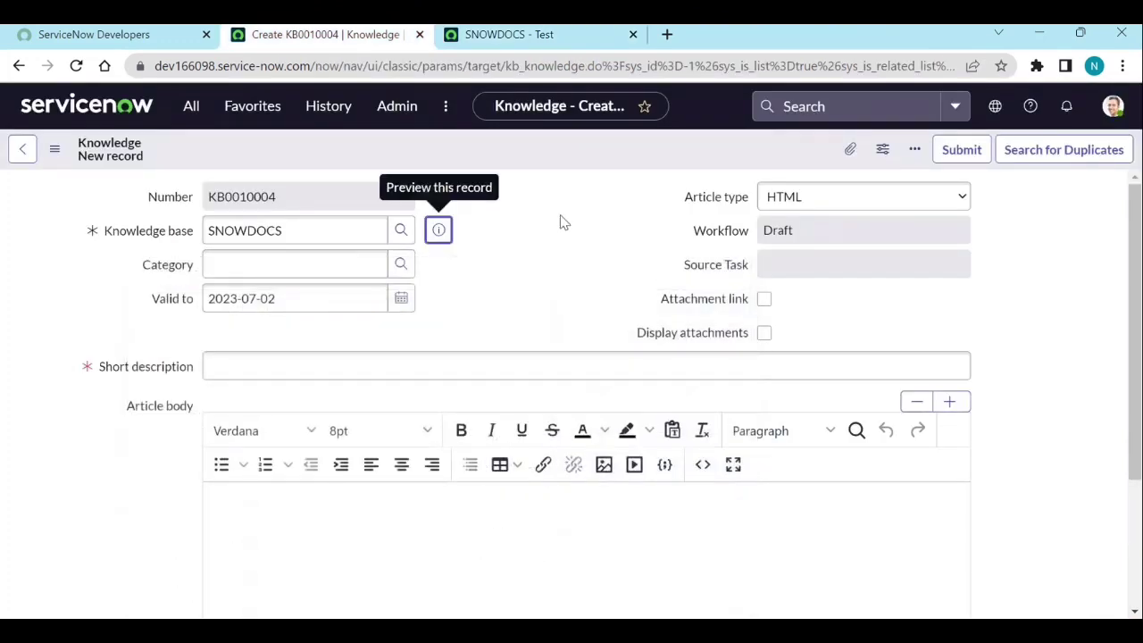
scroll(563, 221, "down", 3)
scroll(563, 221, "up", 3)
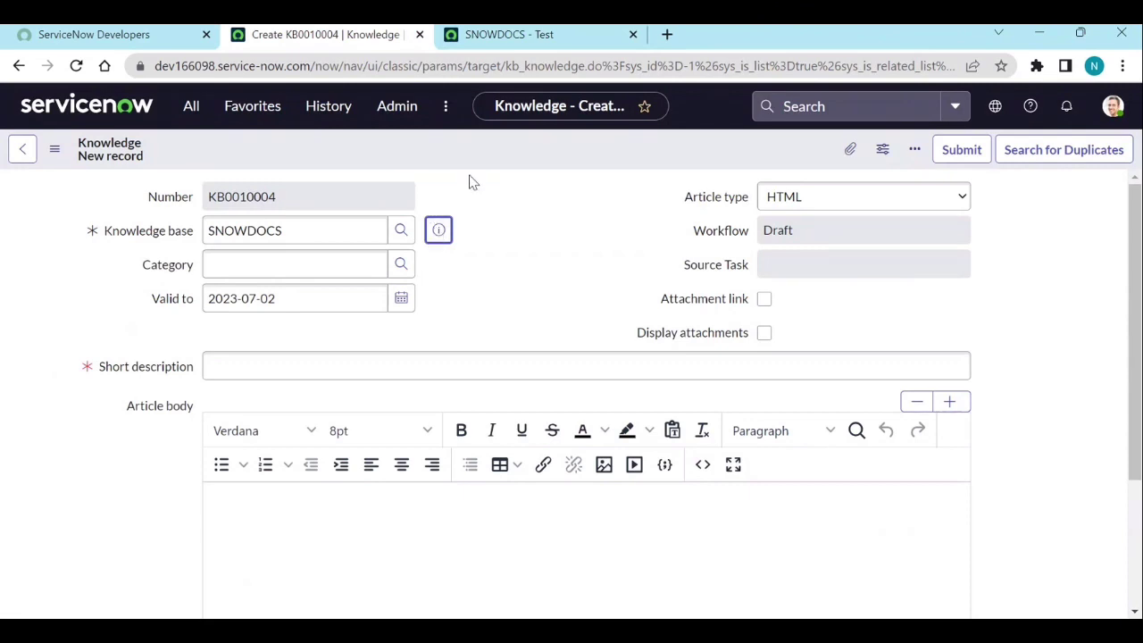
right_click(340, 149)
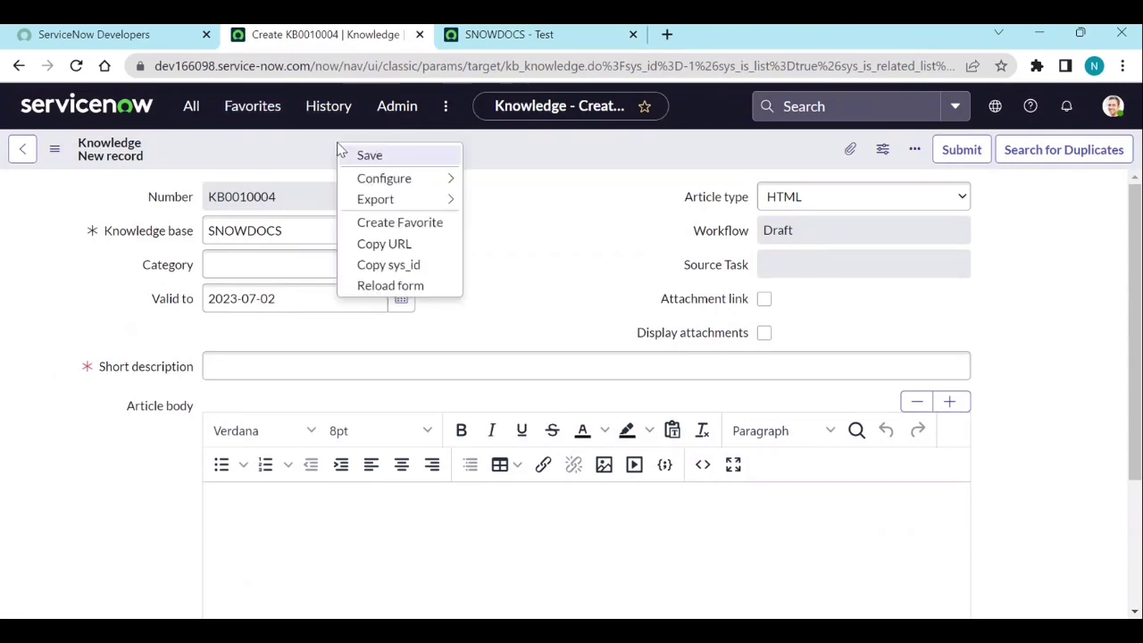
mouse_move(406, 181)
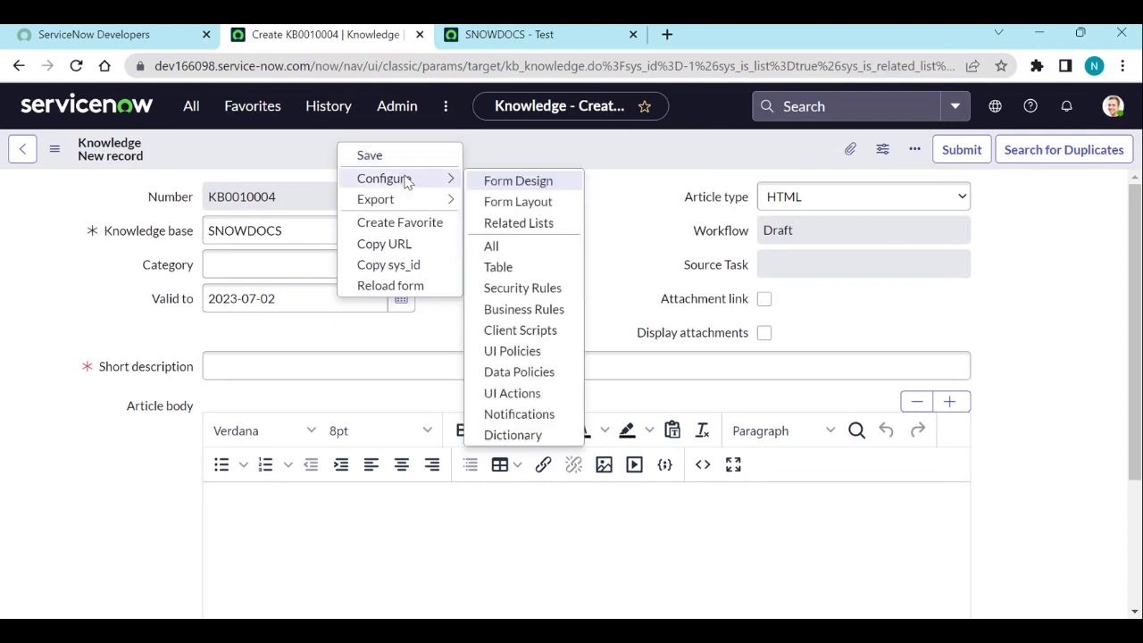
left_click(521, 202)
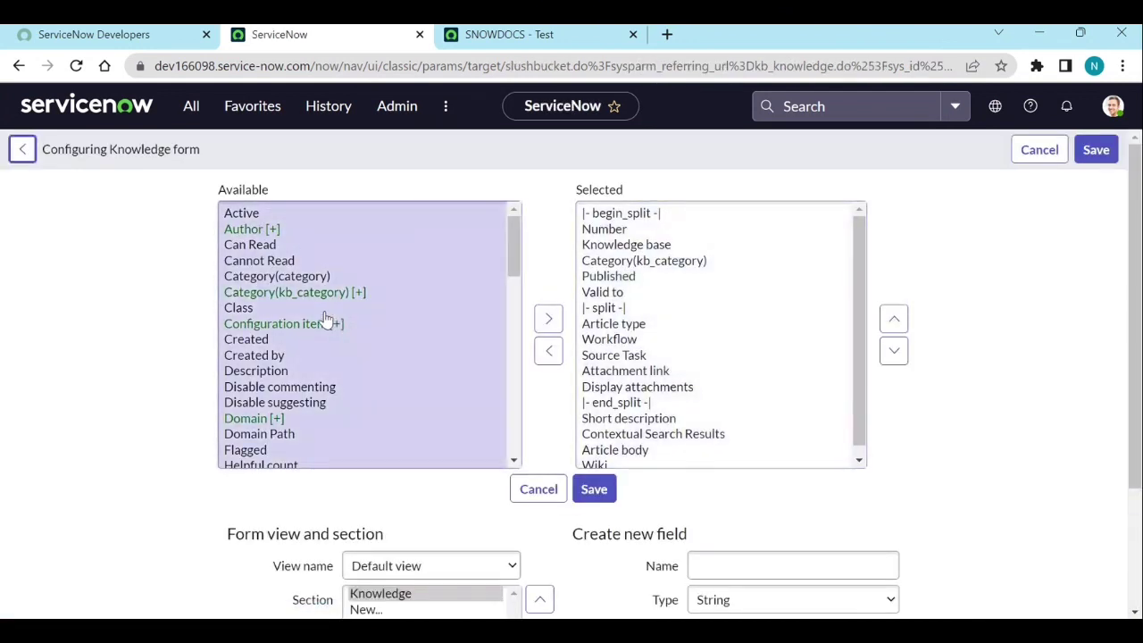
- Move Disable commenting and Disable suggesting from Available into the Knowledge form layout and save
scroll(326, 319, "down", 3)
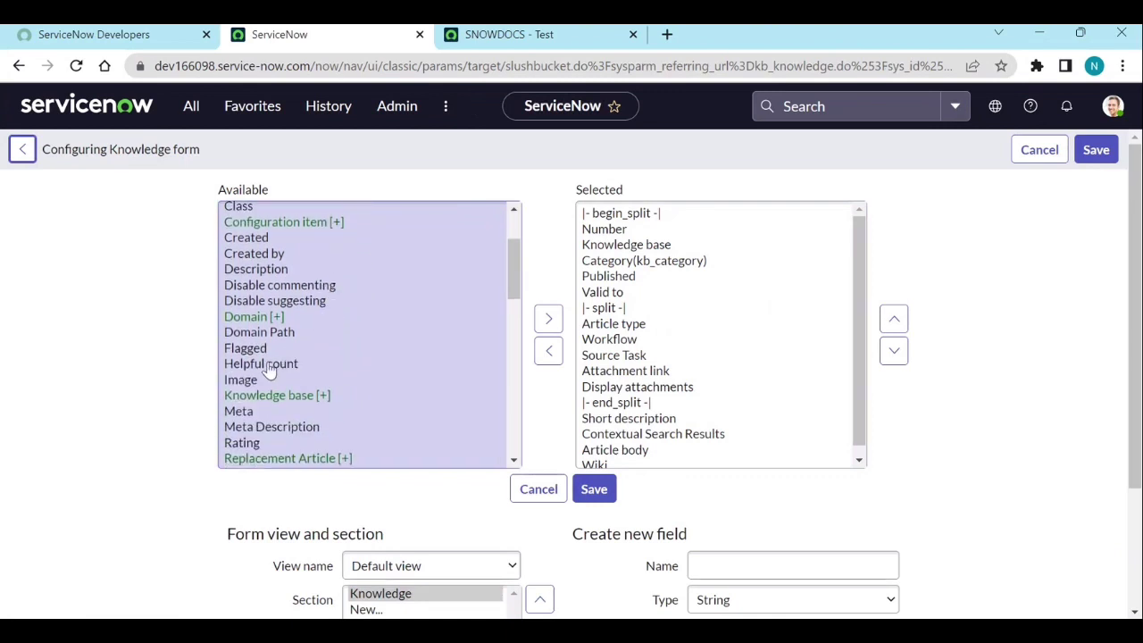
scroll(311, 390, "down", 2)
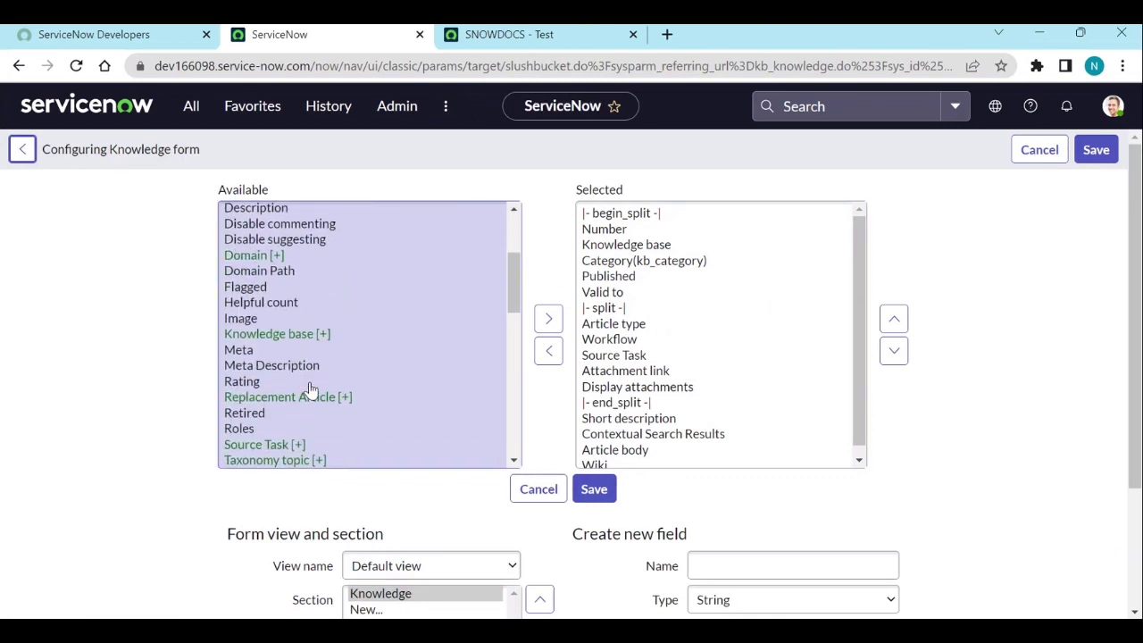
scroll(273, 421, "down", 5)
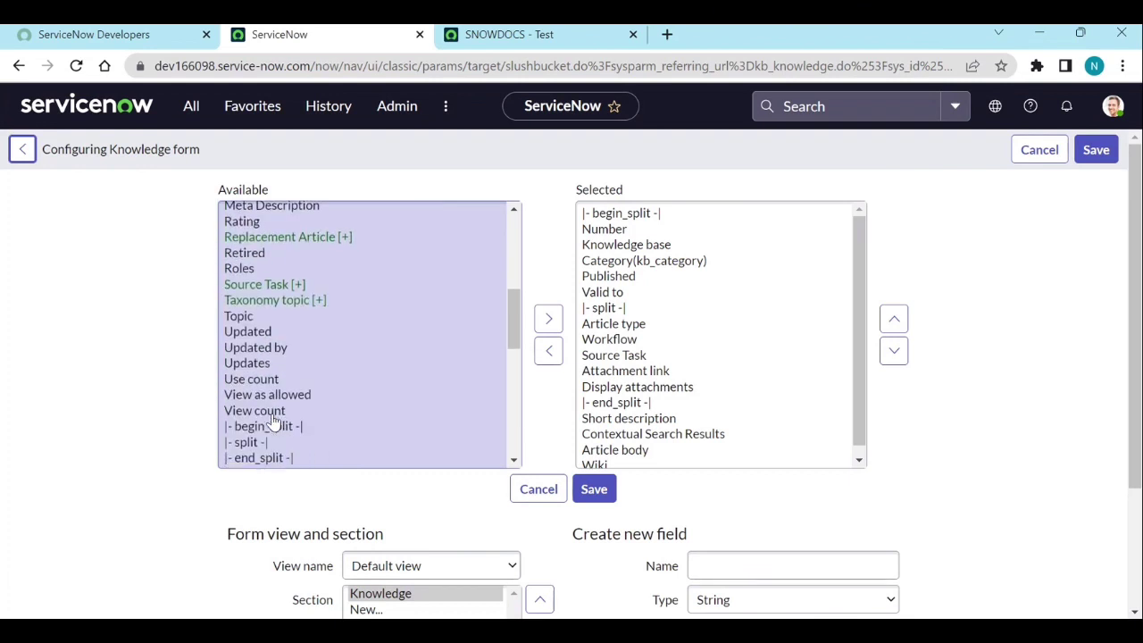
scroll(274, 421, "up", 3)
scroll(274, 421, "up", 6)
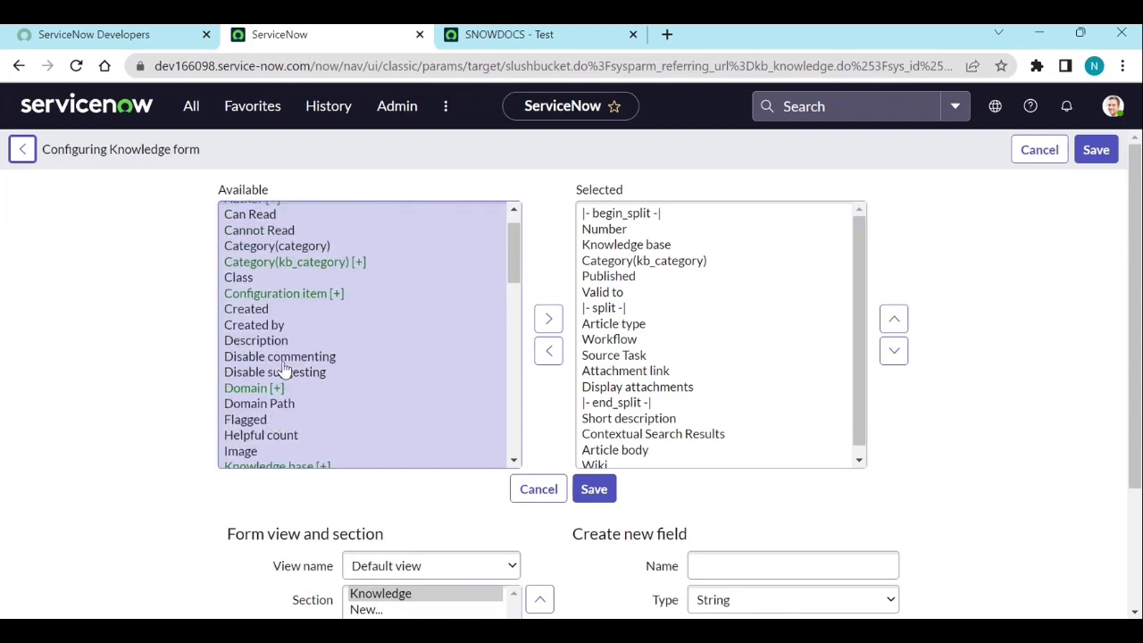
left_click(280, 361)
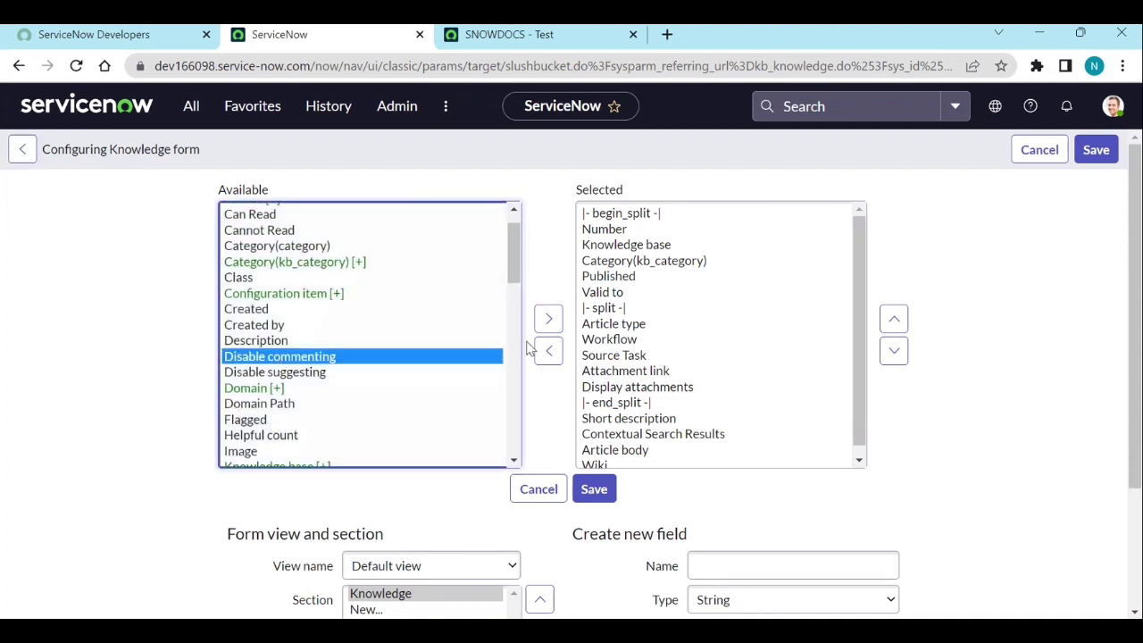
left_click(557, 329)
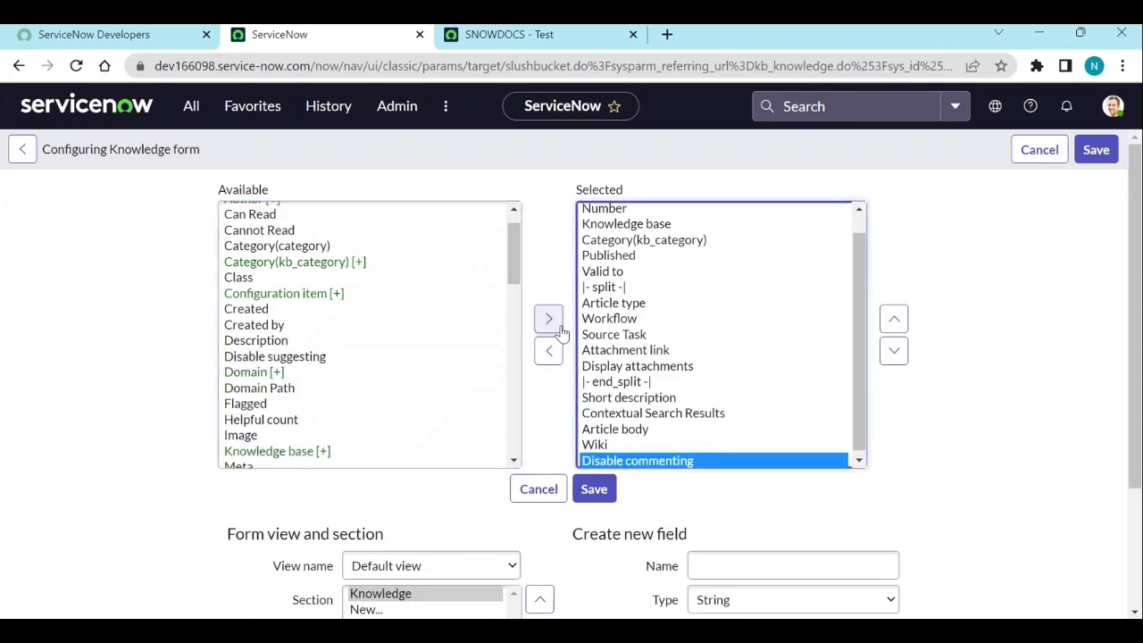
left_click(278, 361)
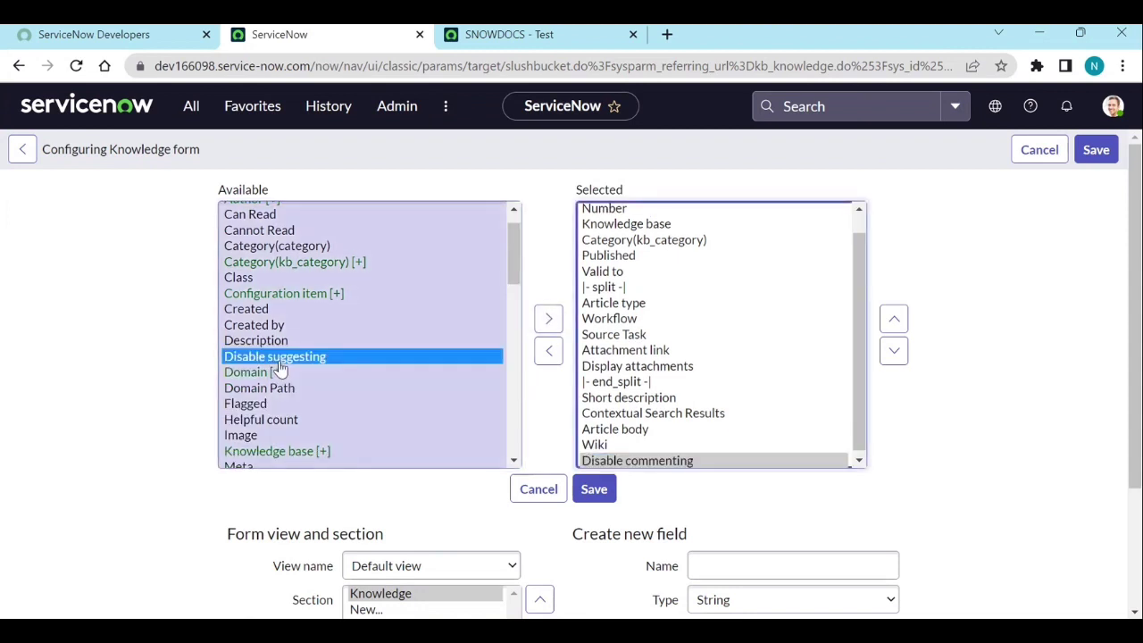
left_click(550, 322)
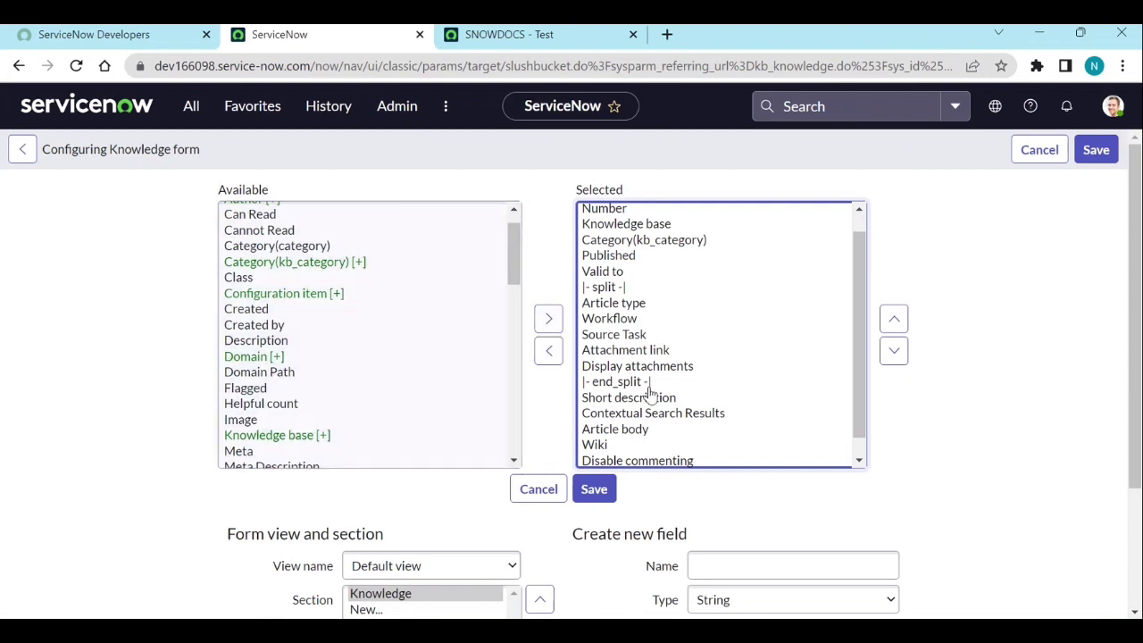
scroll(658, 394, "up", 2)
scroll(659, 393, "down", 2)
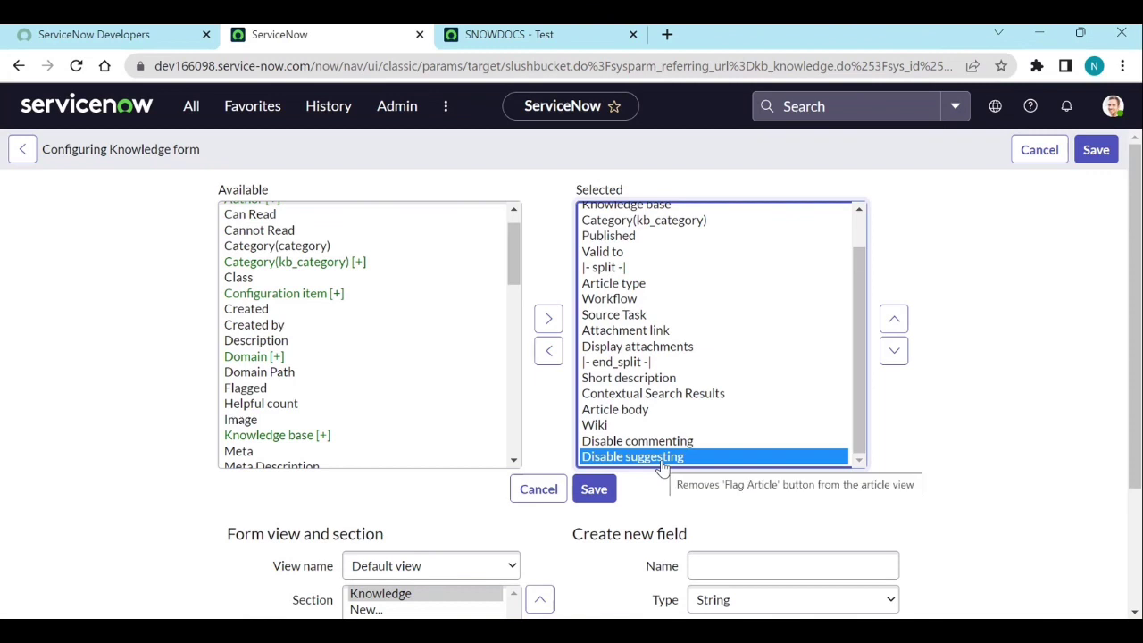
left_click(603, 491)
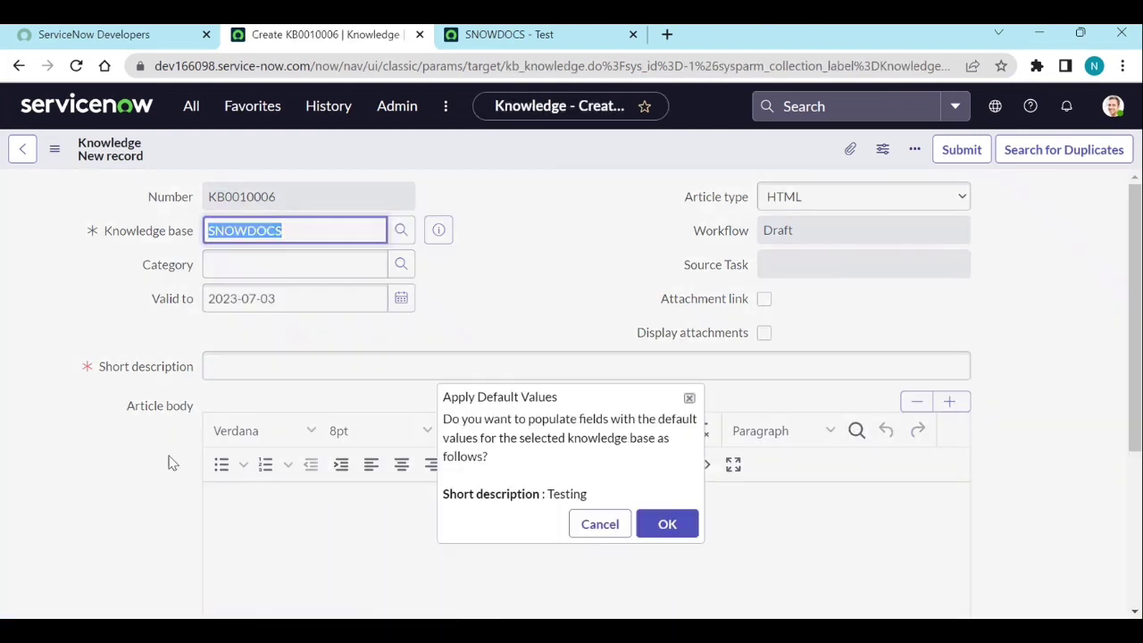
- Skip the default values, check both Disable checkboxes on KB0010006, and return to the Test article
left_click(614, 524)
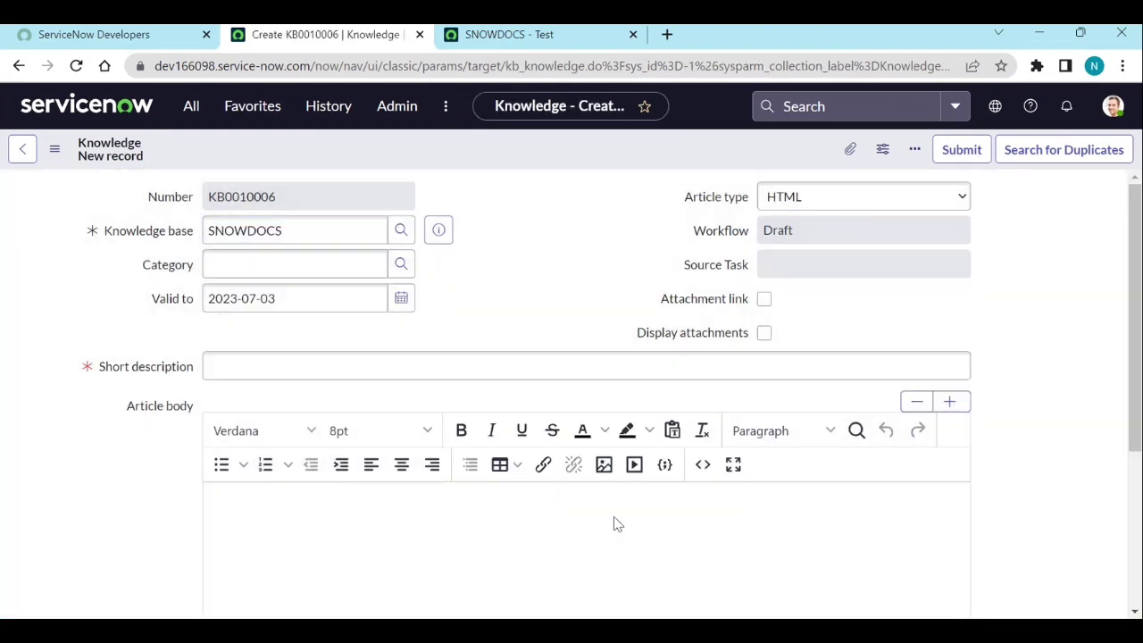
scroll(273, 332, "down", 5)
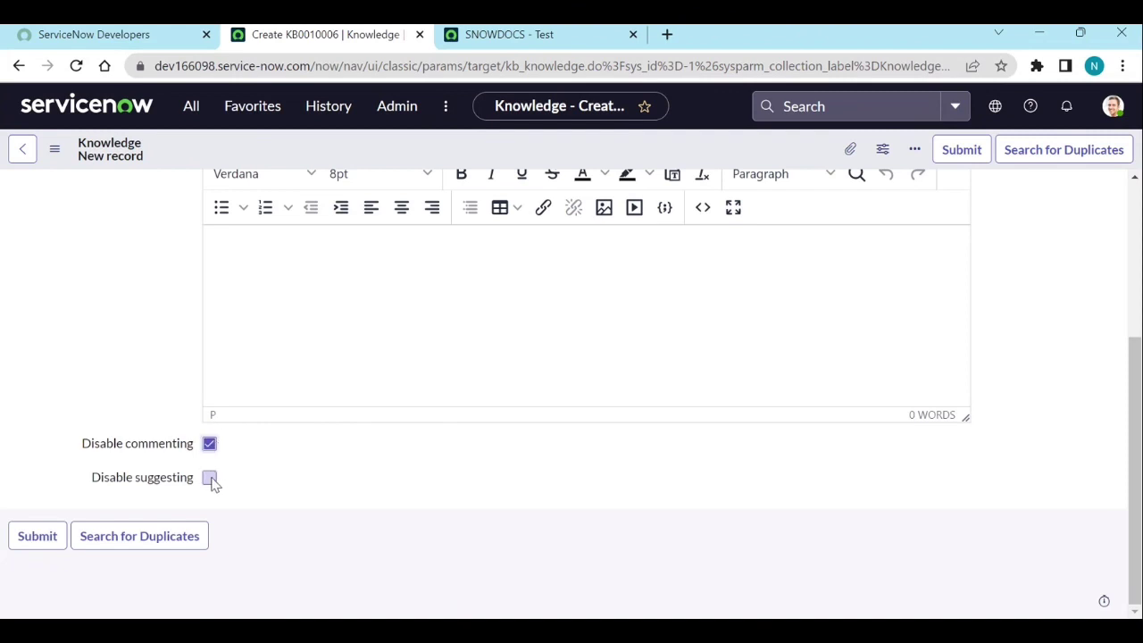
left_click(531, 44)
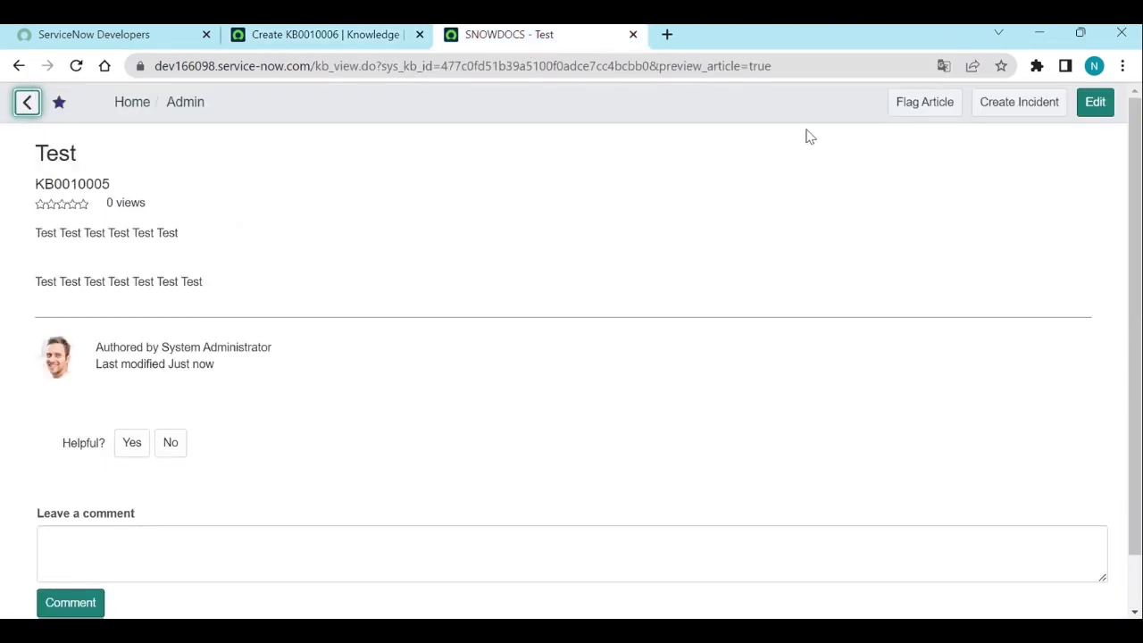
- Save article KB0010005 with commenting and suggesting disabled, then open its reader view
left_click(1093, 112)
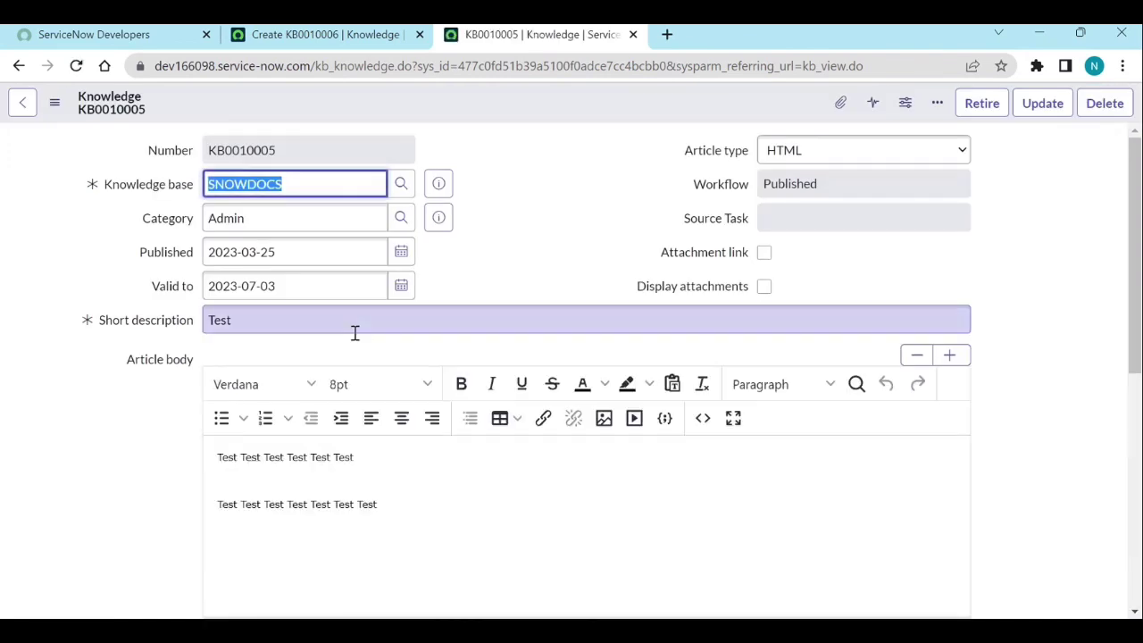
scroll(355, 332, "down", 3)
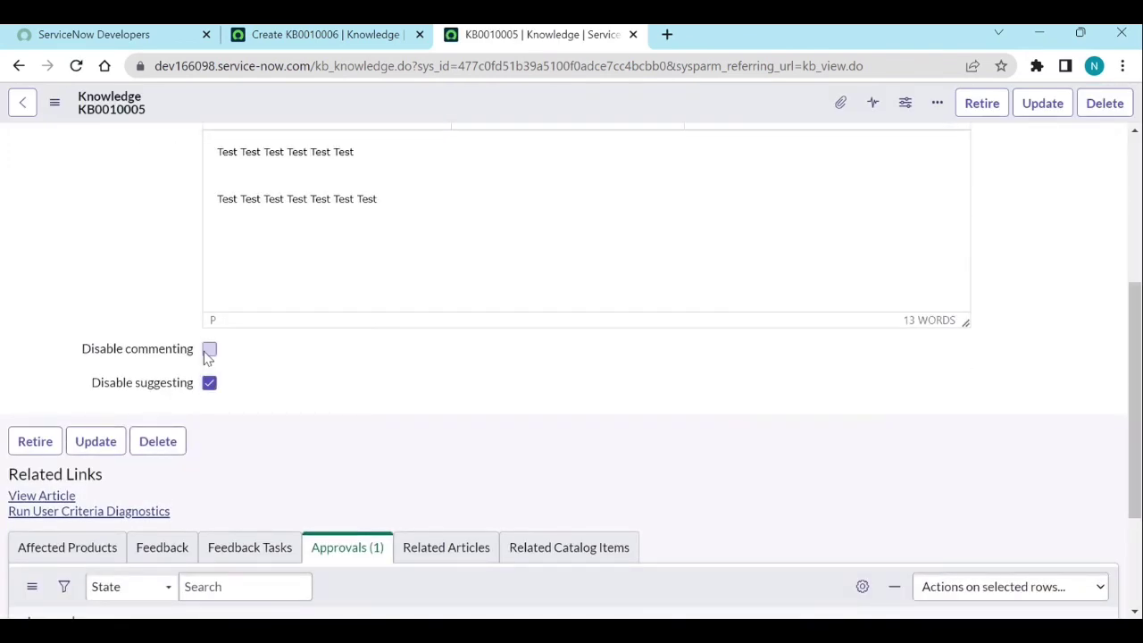
right_click(480, 104)
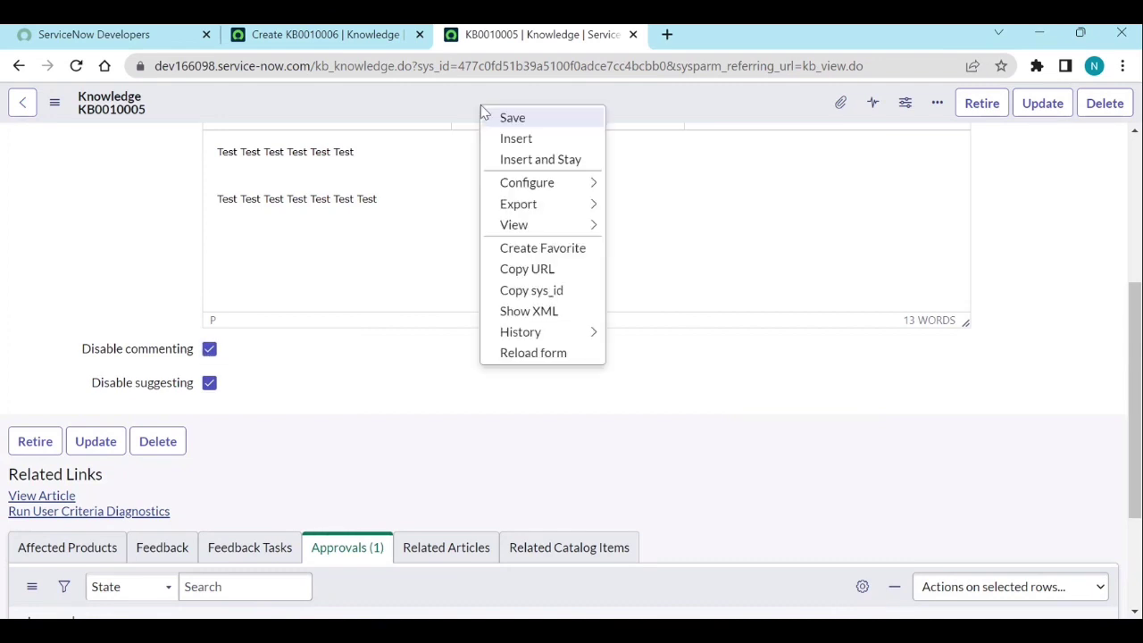
left_click(498, 117)
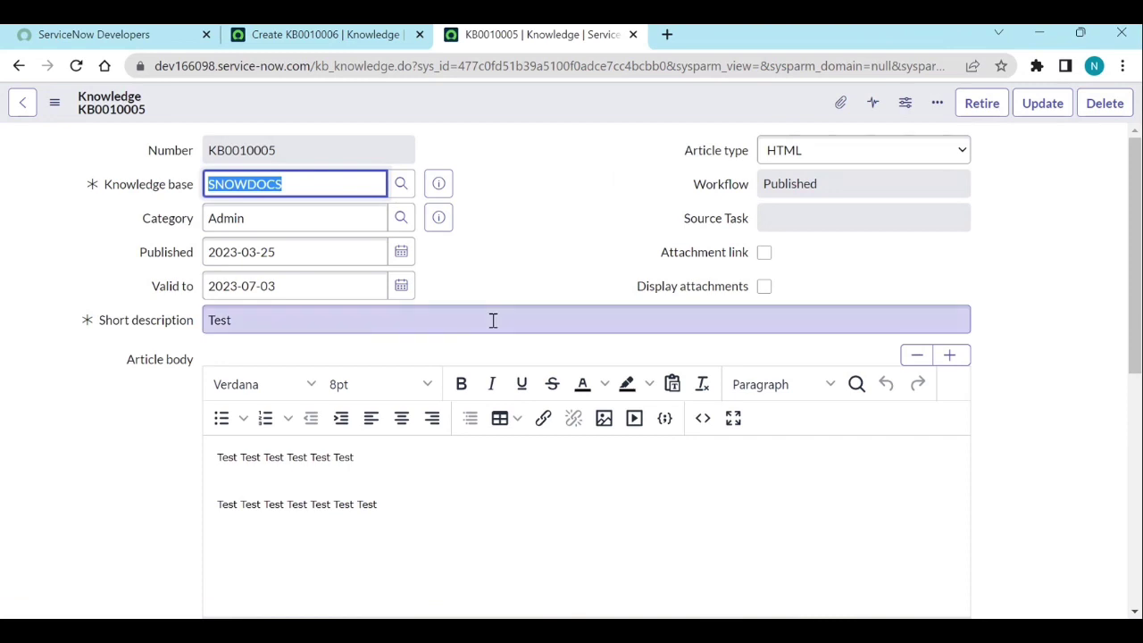
left_click(68, 318)
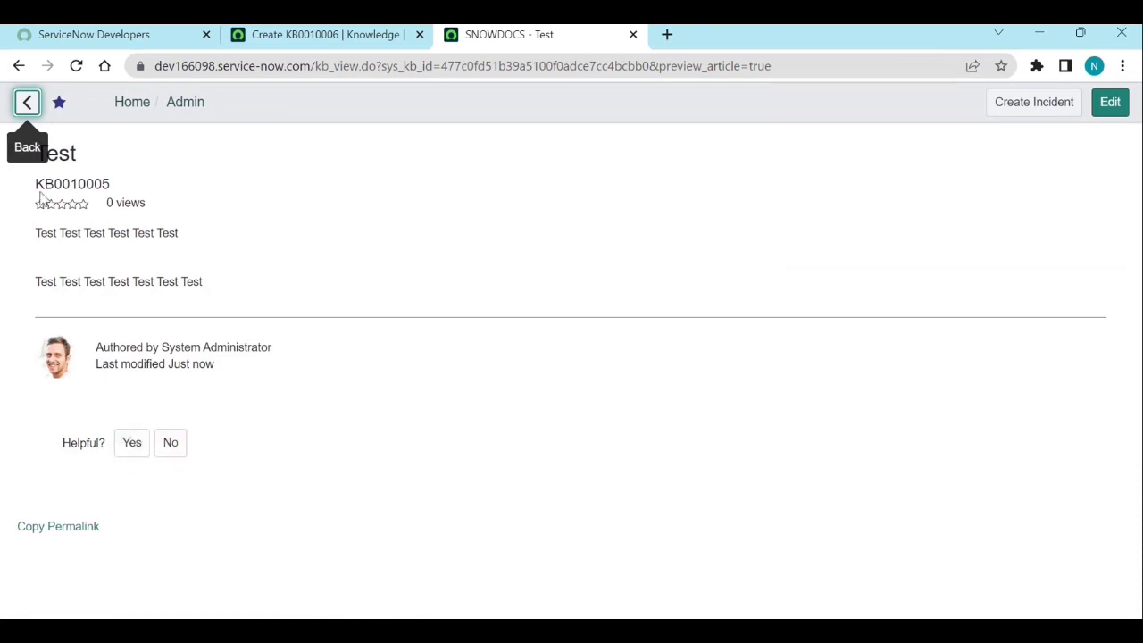
- Go back to the KB0010005 form and preview the SNOWDOCS knowledge base details
left_click(338, 42)
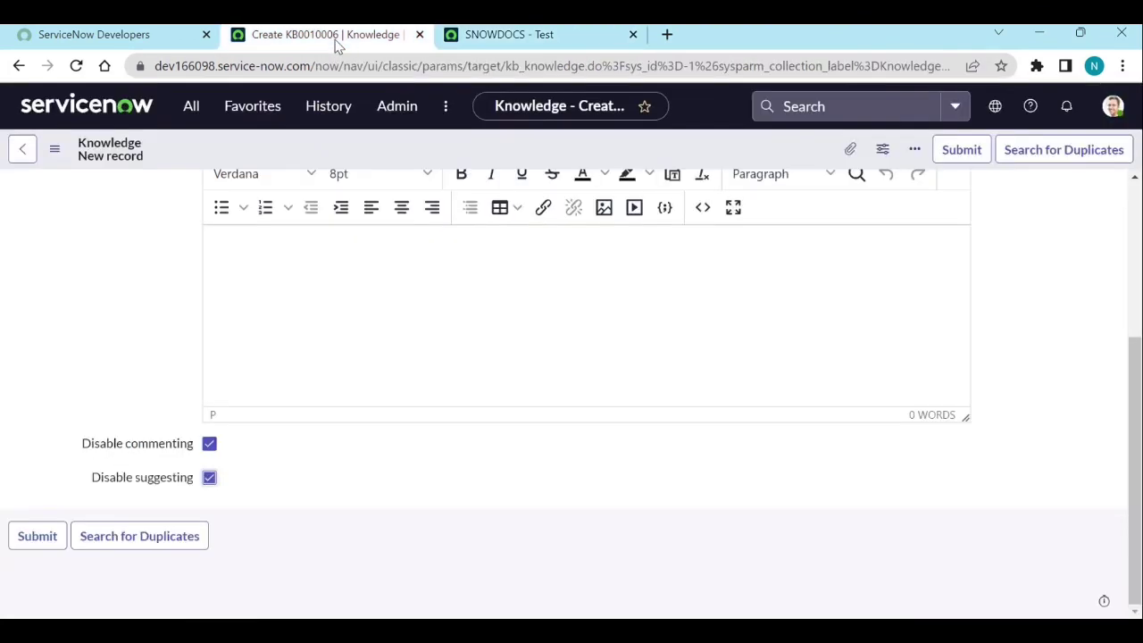
left_click(474, 43)
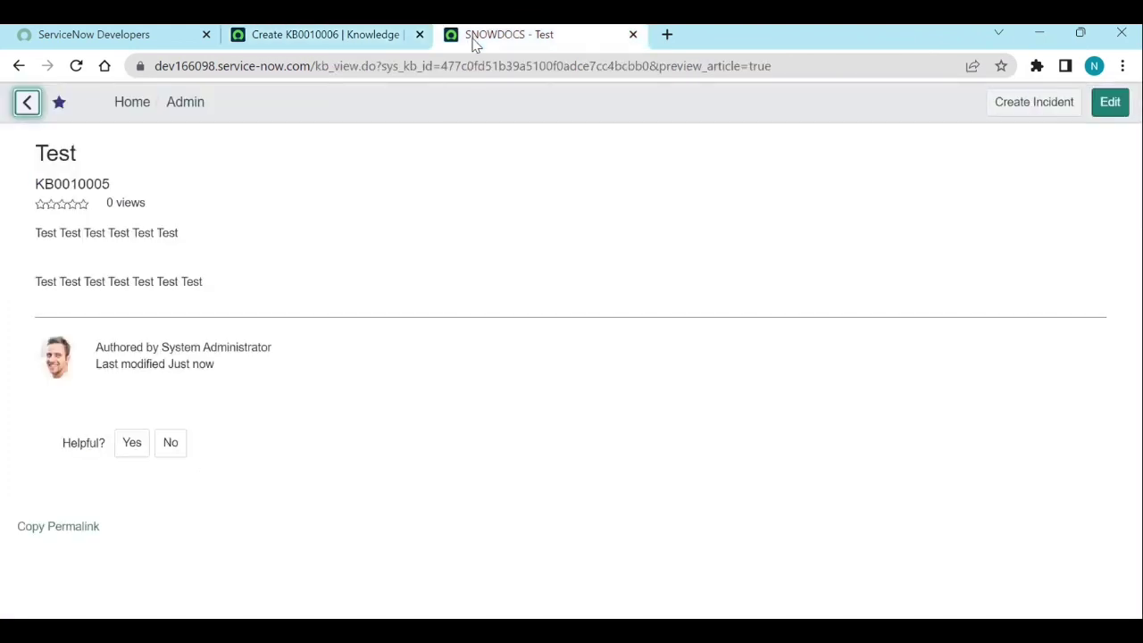
left_click(19, 68)
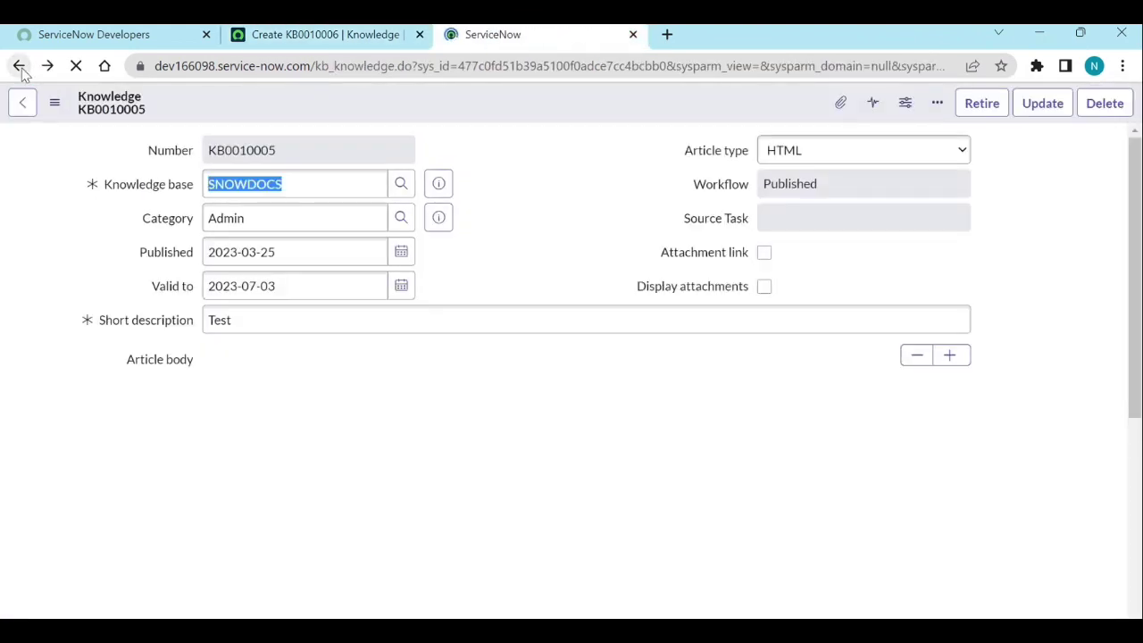
left_click(438, 184)
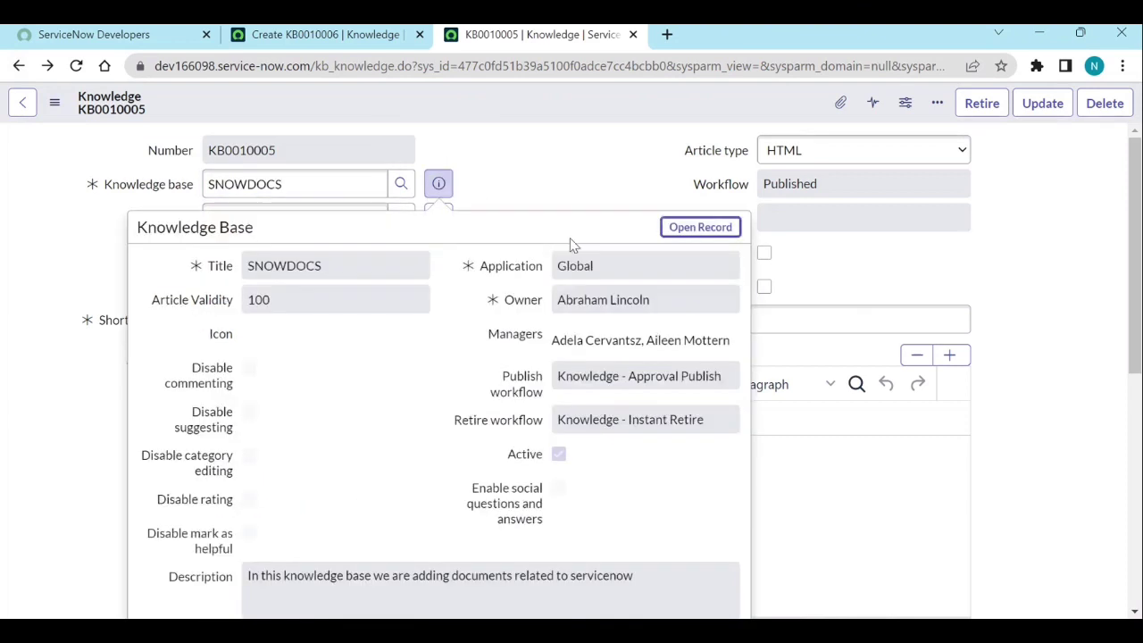
- Open the SNOWDOCS knowledge base record in its own tab, leaving Disable rating unticked
left_click(677, 233, "ctrl")
left_click(714, 36)
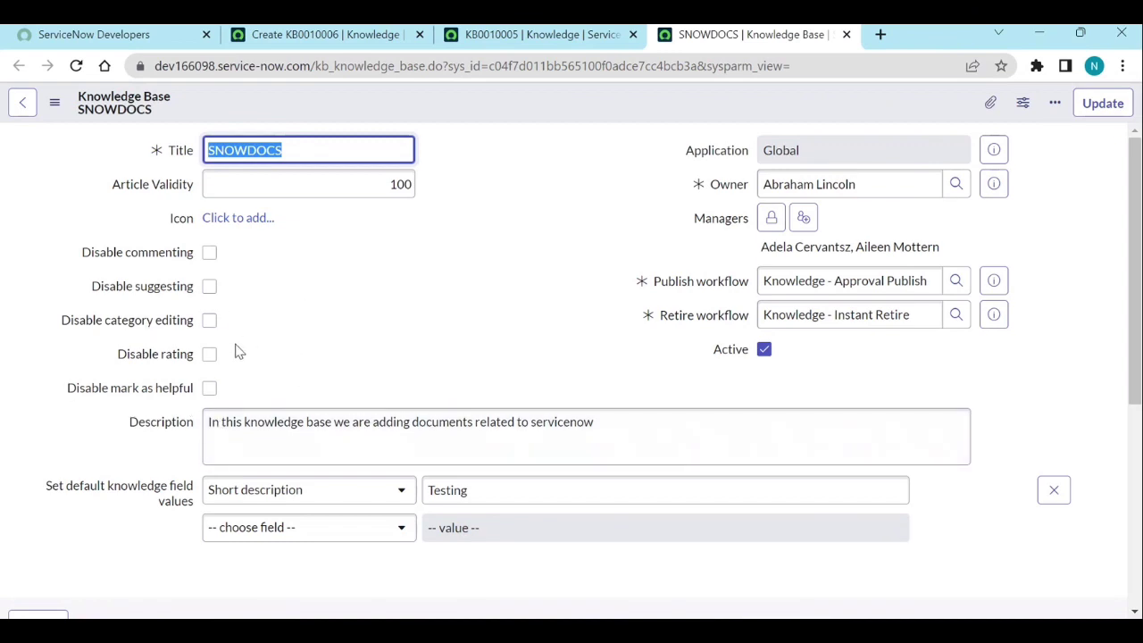
left_click(210, 356)
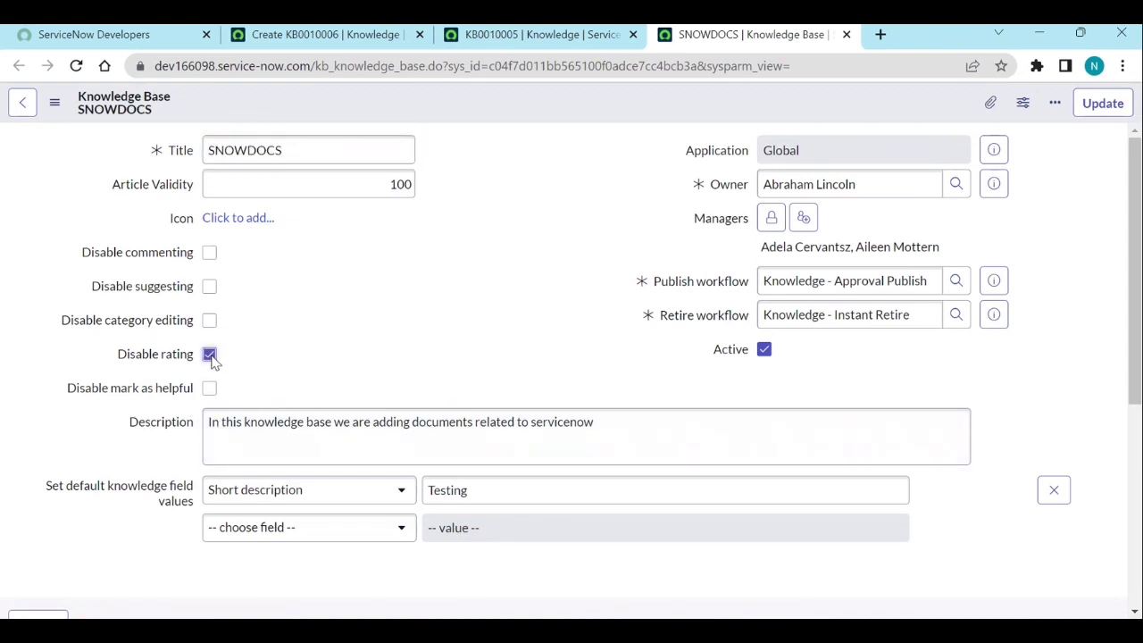
left_click(210, 356)
scroll(252, 327, "down", 3)
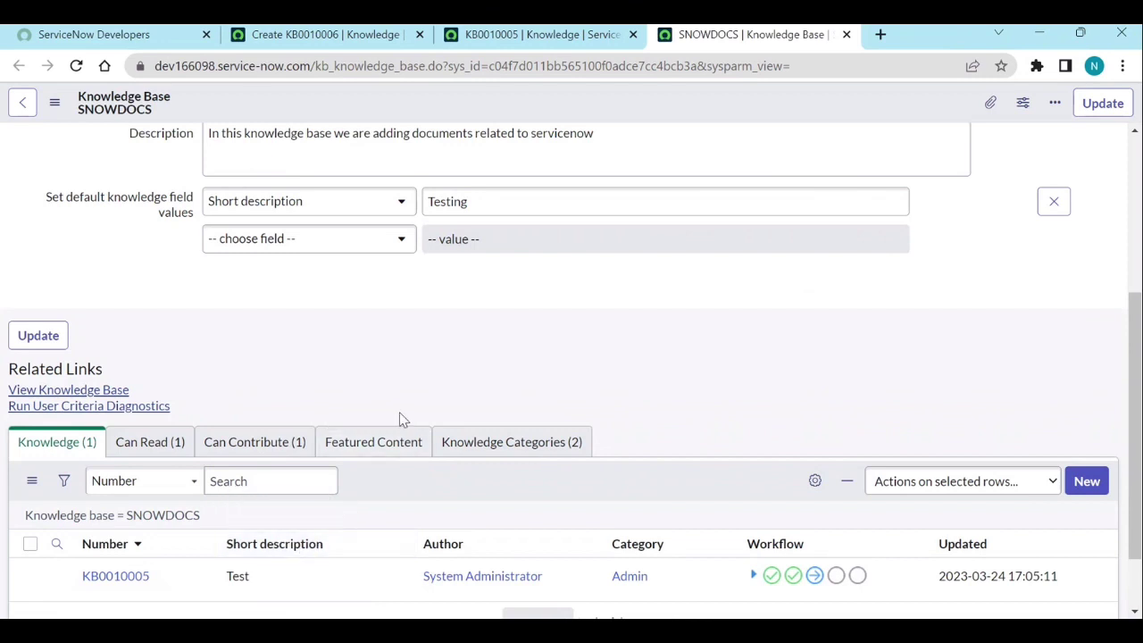
scroll(400, 420, "up", 3)
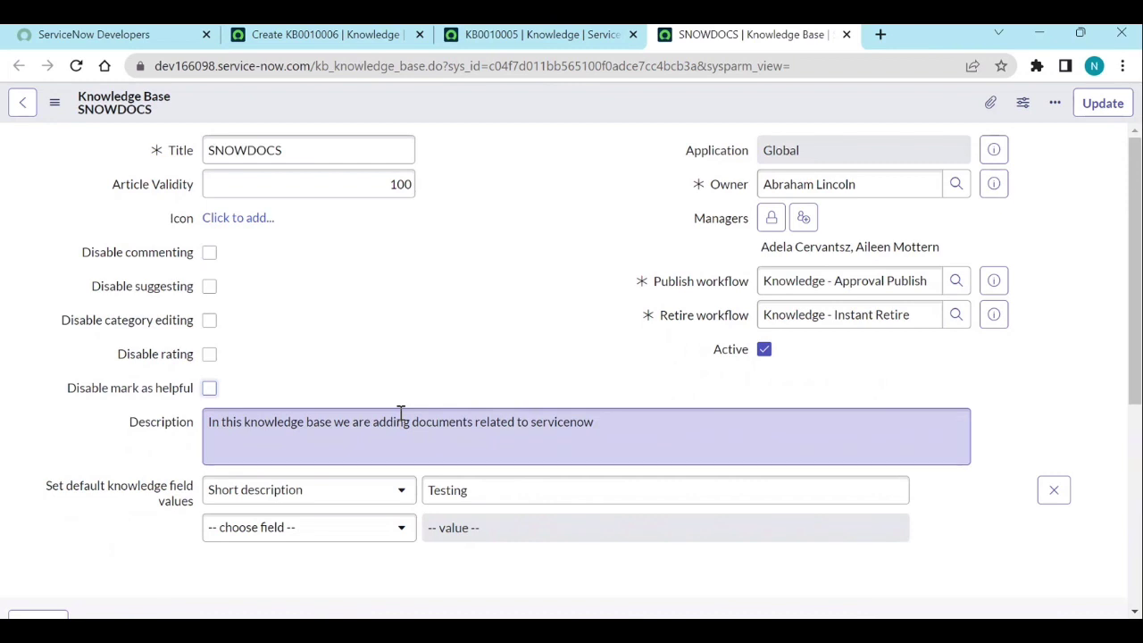
- Start a new knowledge article from Articles > Create New, leaving the unsaved KB0010006 draft
left_click(315, 36)
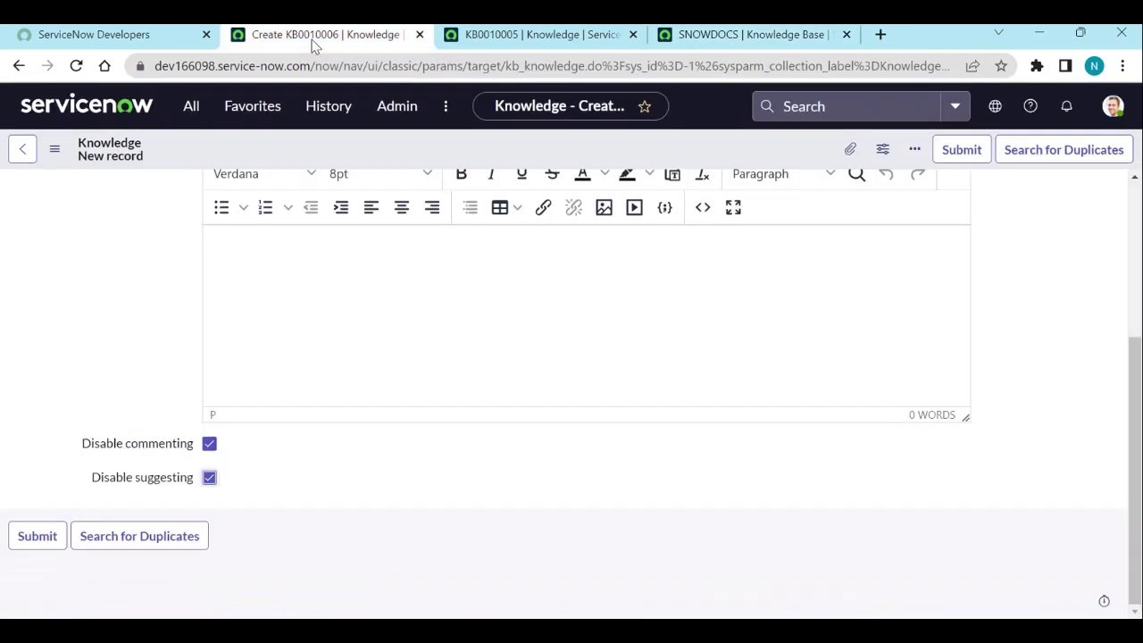
left_click(198, 107)
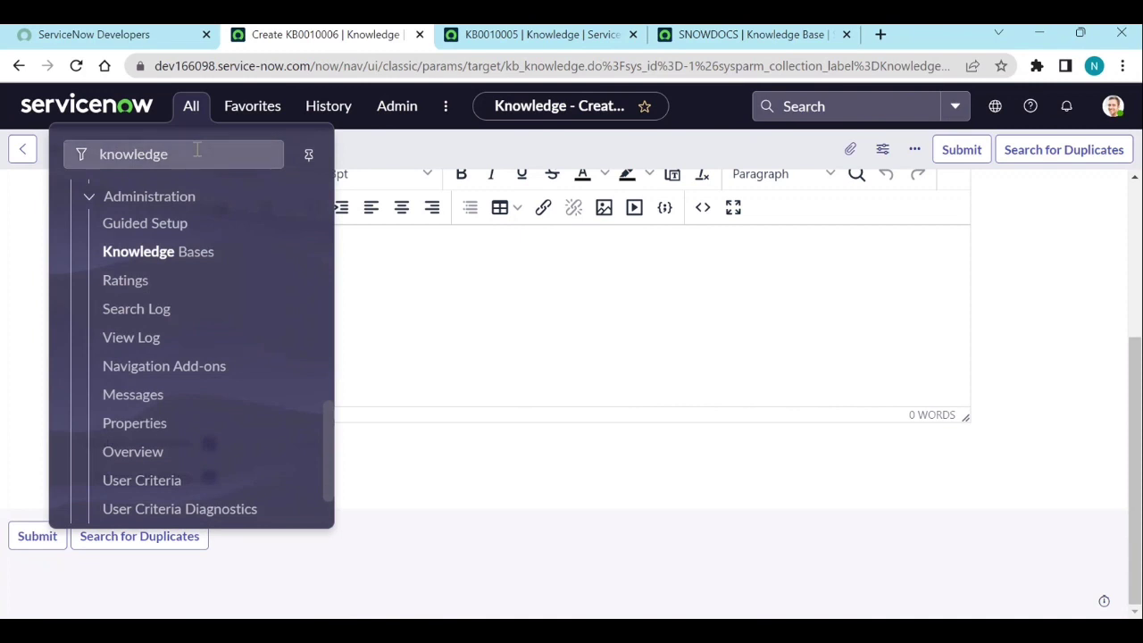
scroll(186, 288, "up", 2)
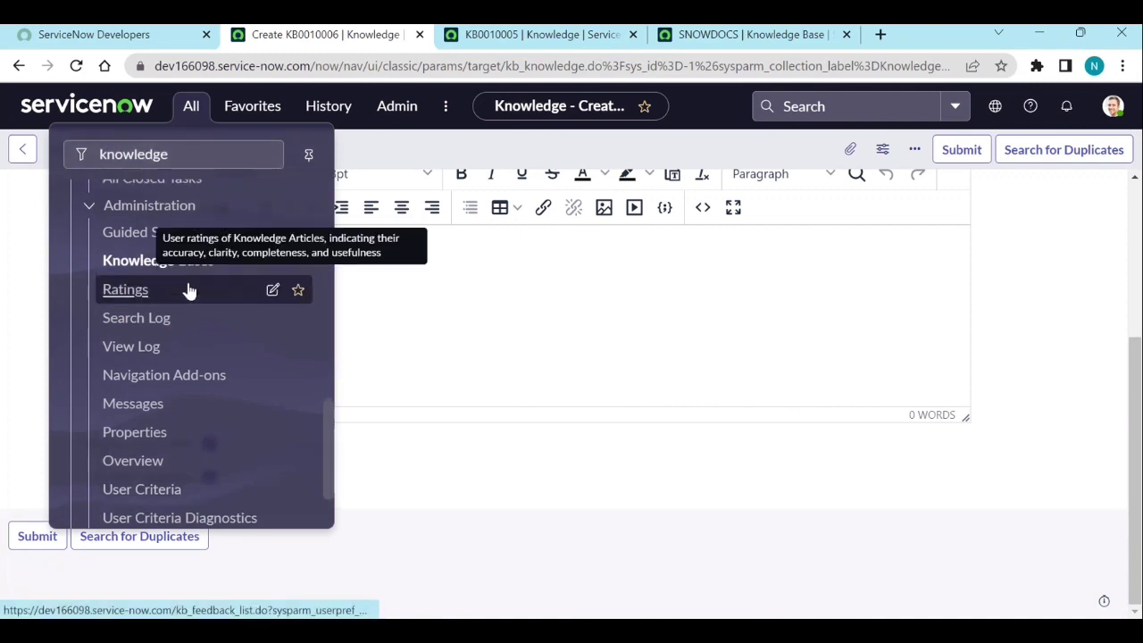
scroll(187, 288, "up", 5)
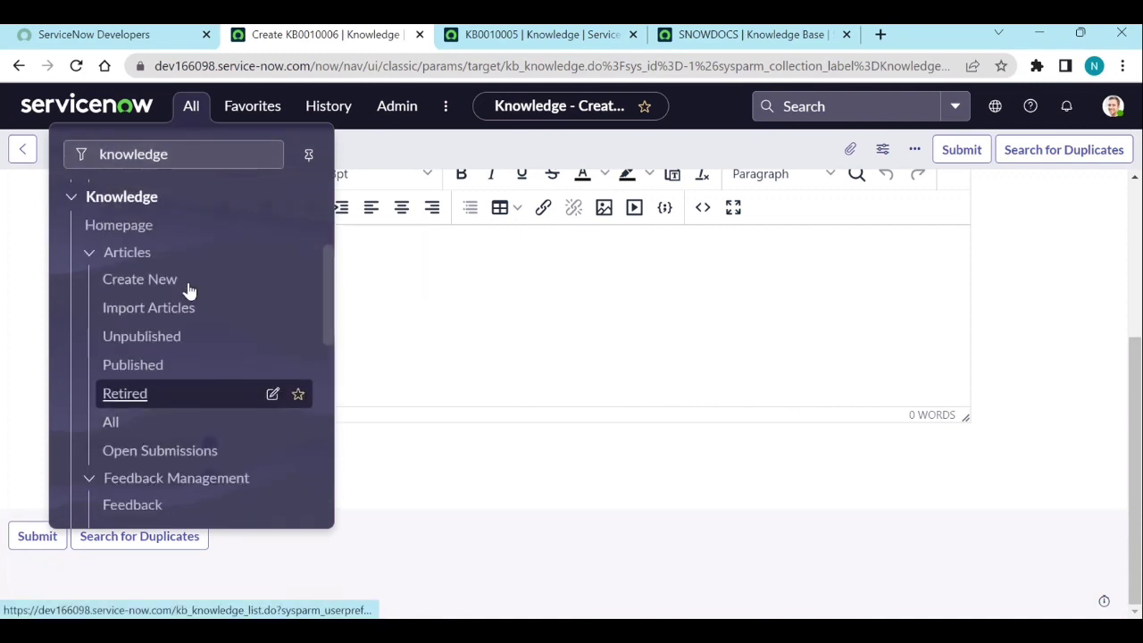
left_click(140, 280)
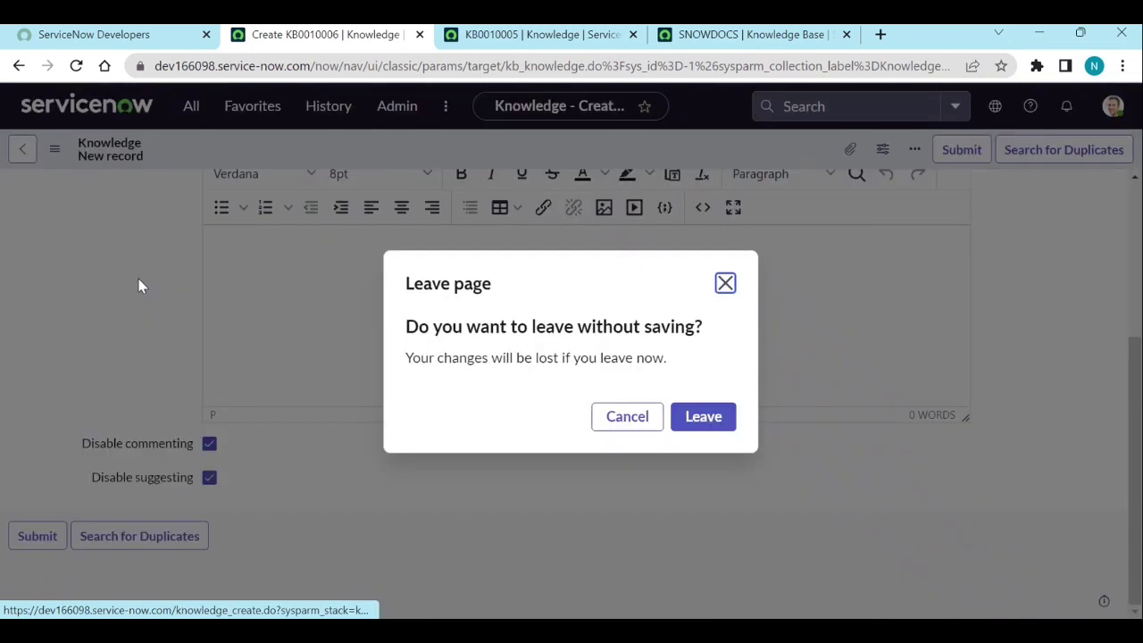
left_click(703, 417)
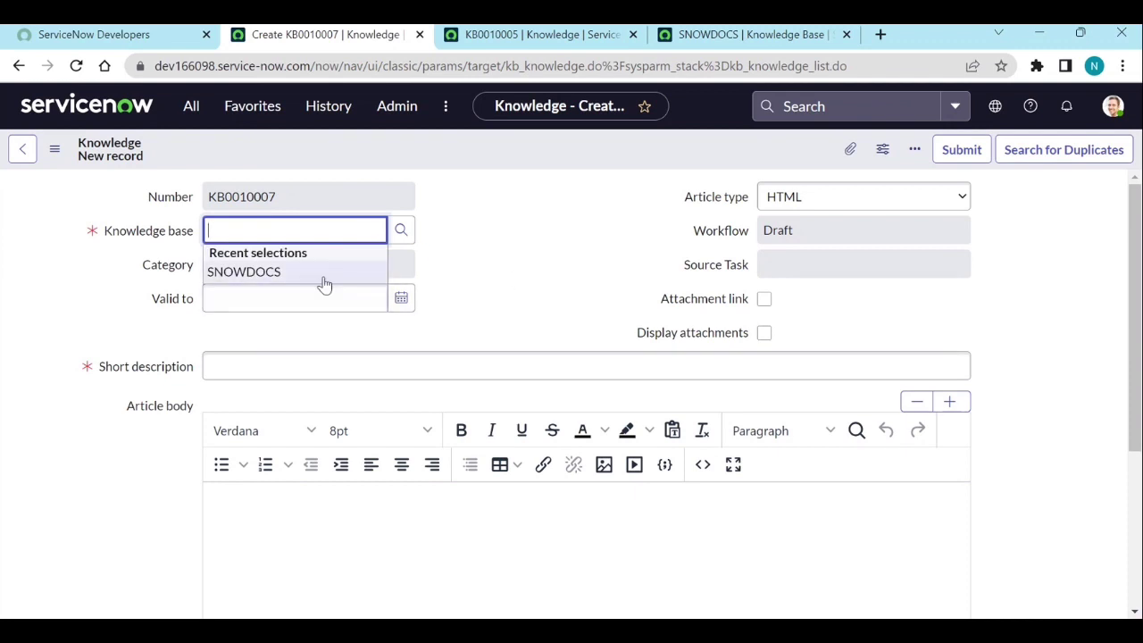
- Set KB0010007's knowledge base to SNOWDOCS without default values, then return to KB0010005
left_click(325, 273)
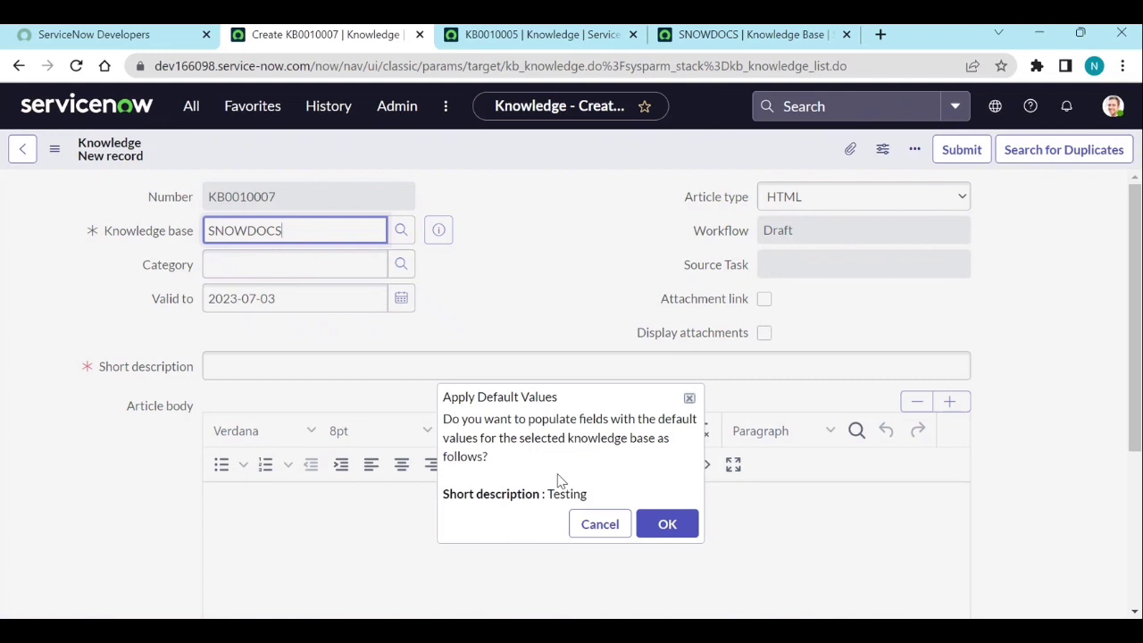
left_click(607, 529)
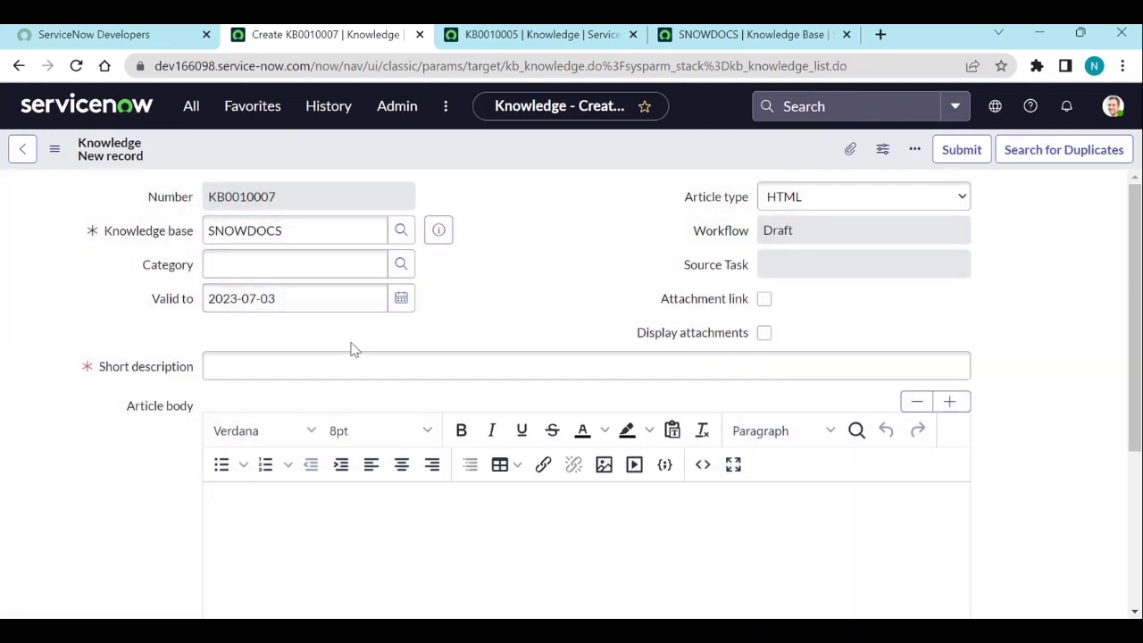
scroll(353, 348, "down", 3)
scroll(352, 348, "up", 2)
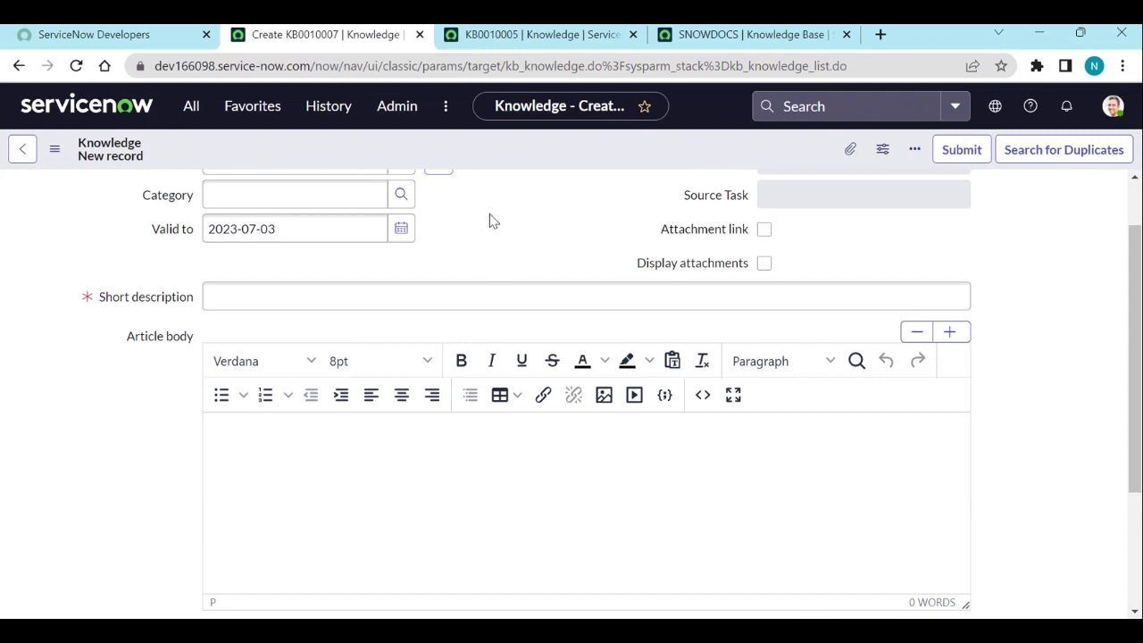
scroll(489, 220, "up", 1)
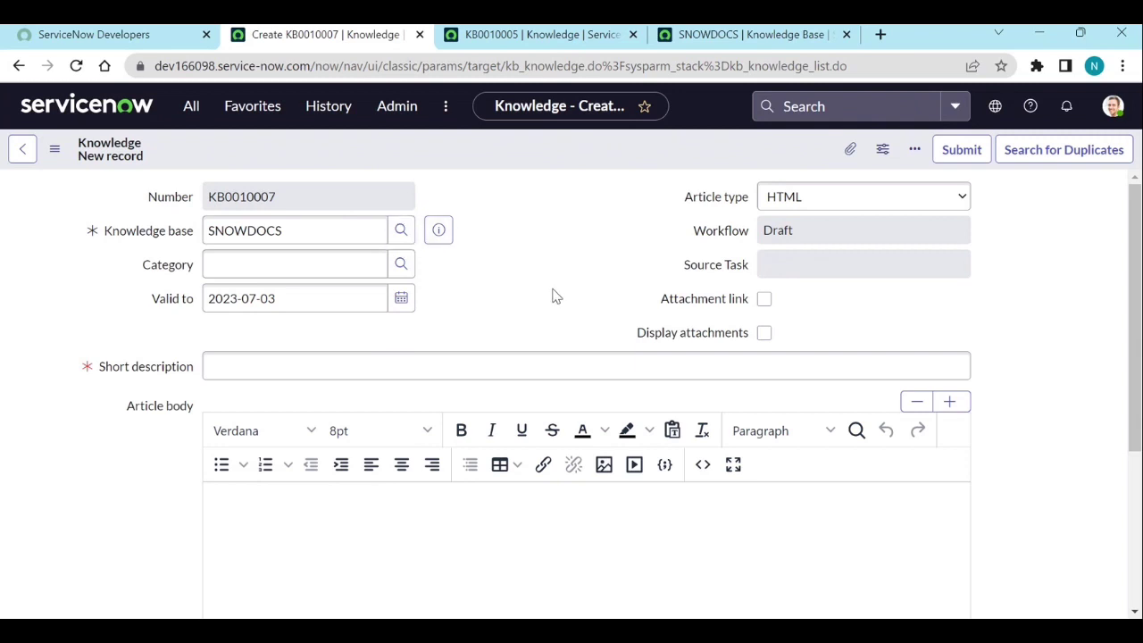
scroll(554, 296, "down", 1)
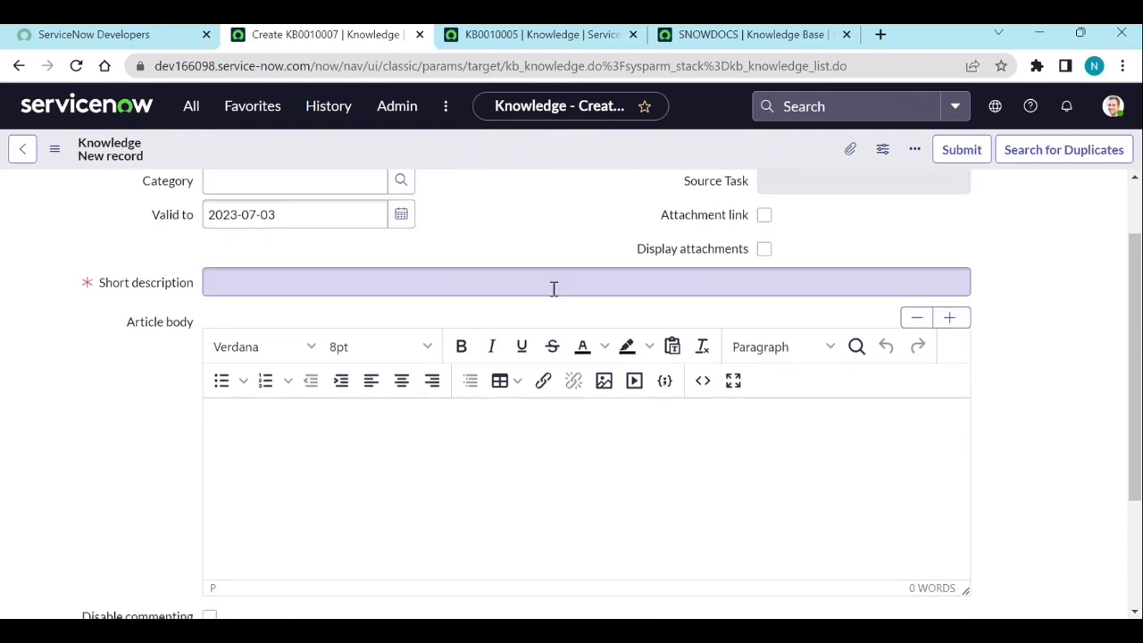
scroll(554, 288, "down", 3)
scroll(554, 296, "up", 4)
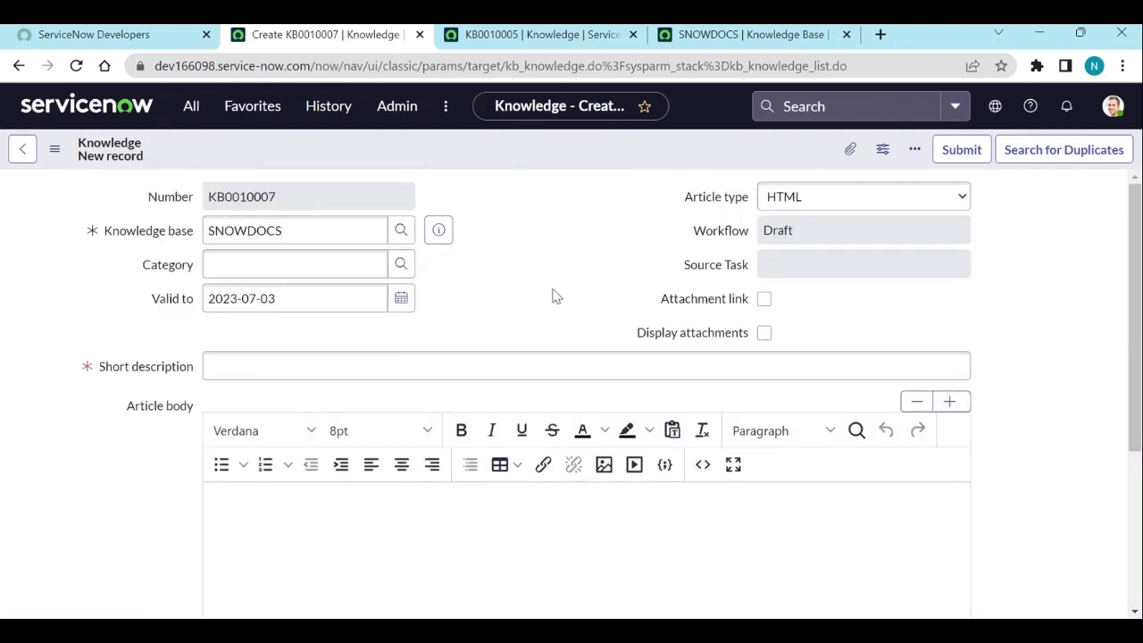
left_click(560, 33)
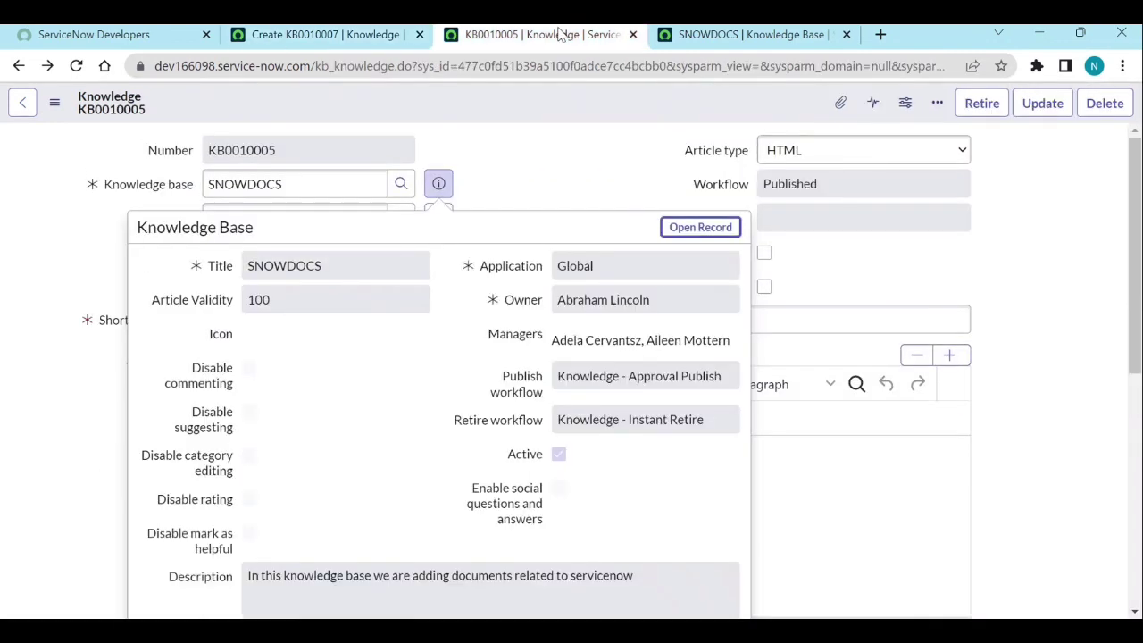
- Change the article's short description to '12344' and save the record
left_click(532, 152)
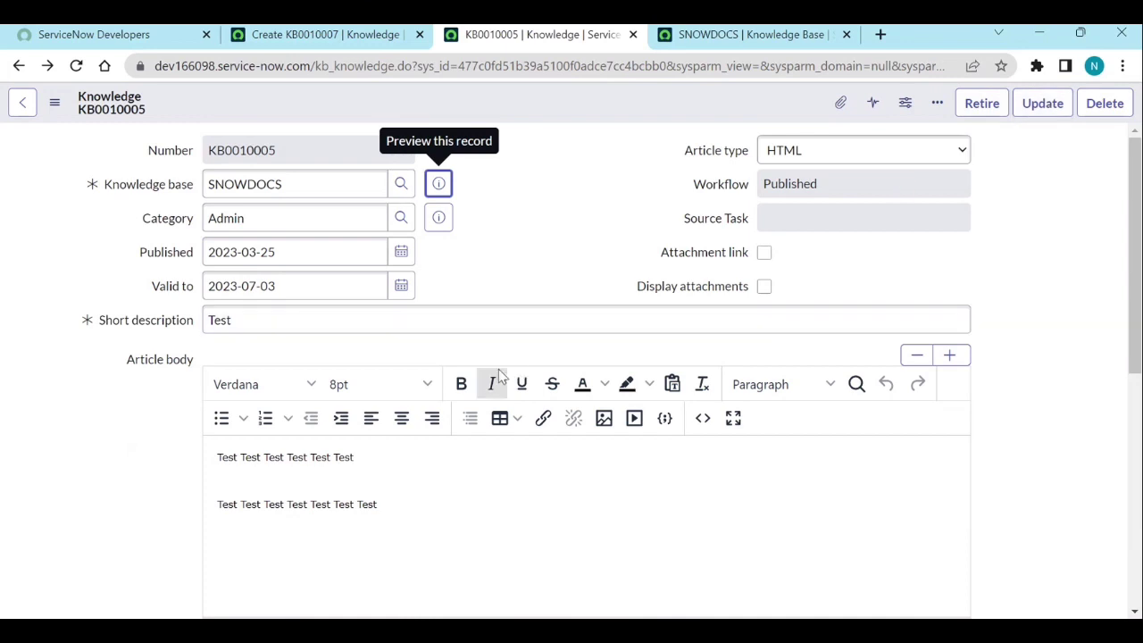
left_click(315, 319)
type("12344")
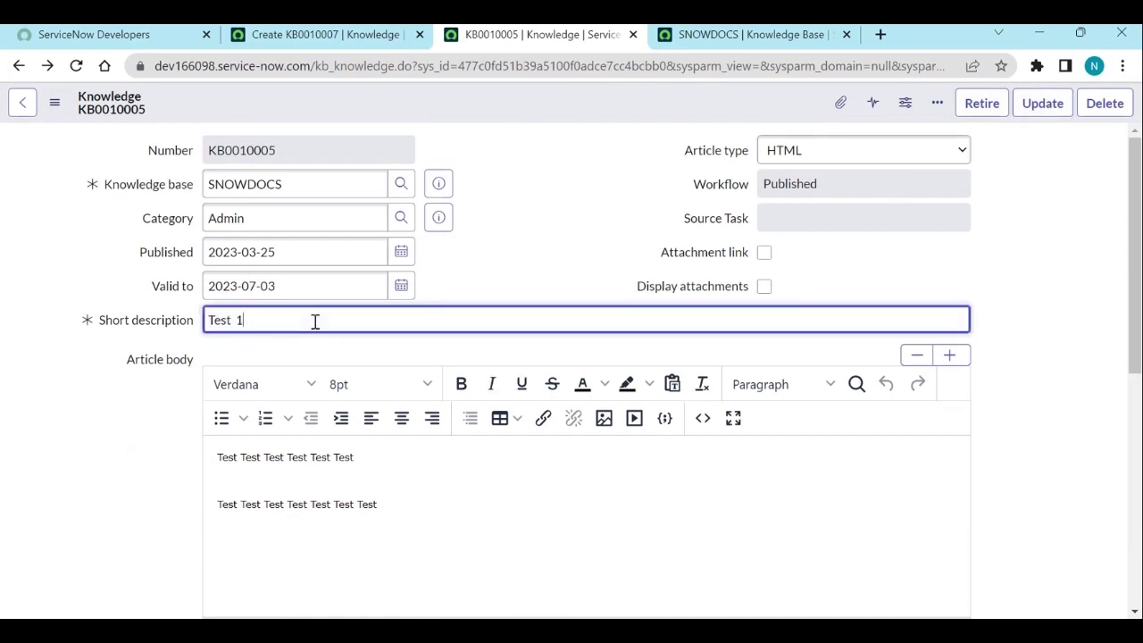
left_click(535, 254)
right_click(715, 105)
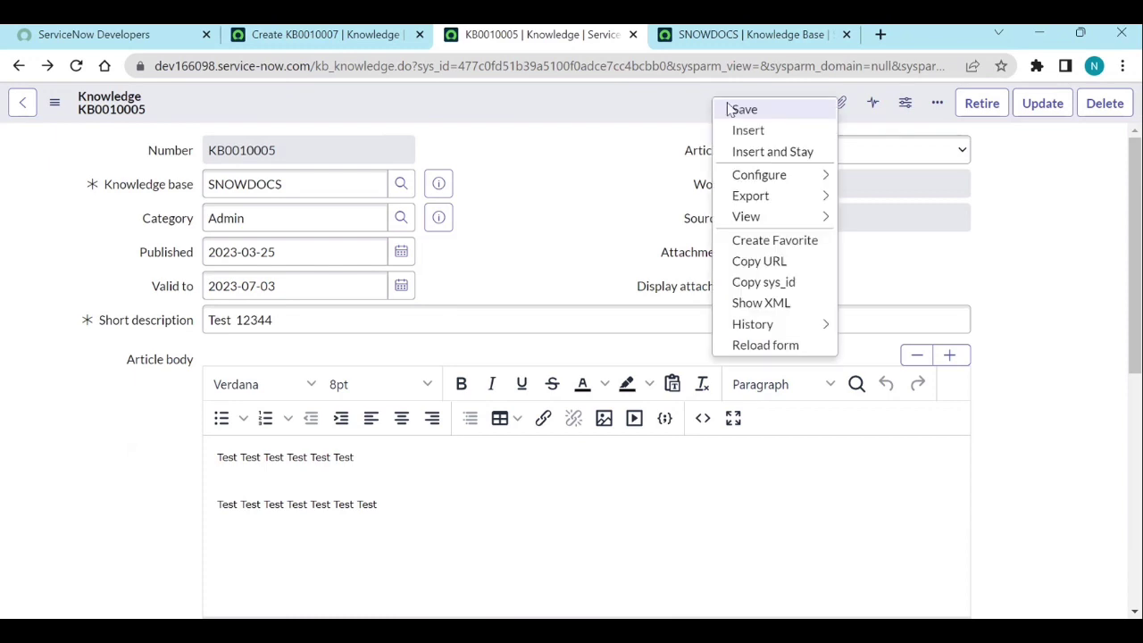
left_click(743, 109)
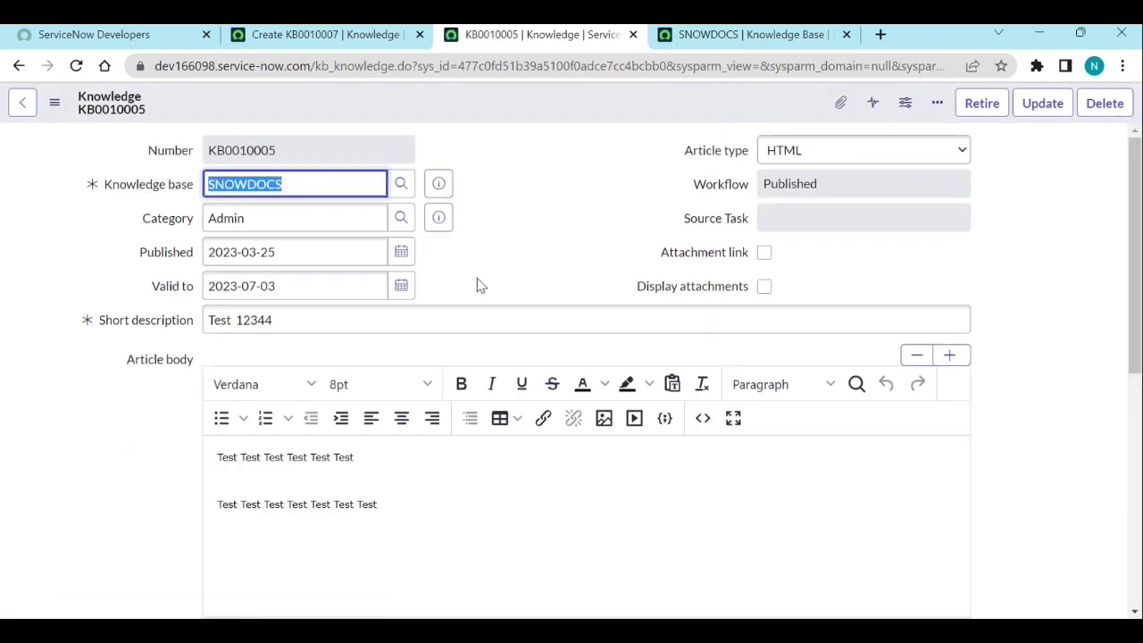
- Review the Related Articles, Related Catalog Items, Feedback and Affected Products related lists
scroll(550, 255, "down", 10)
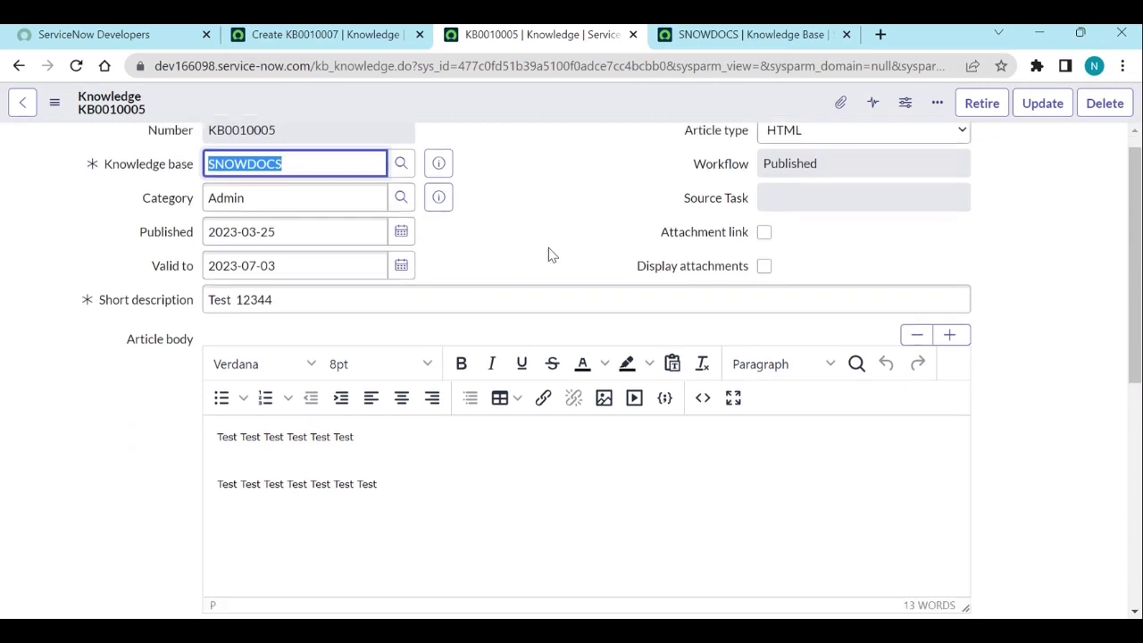
left_click(446, 367)
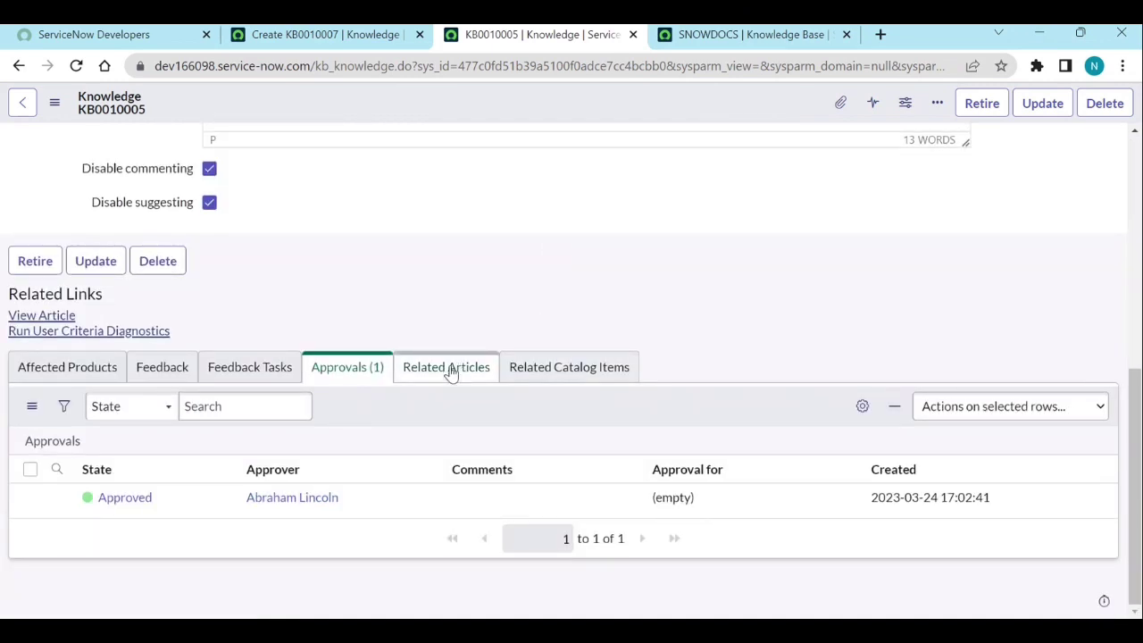
left_click(553, 380)
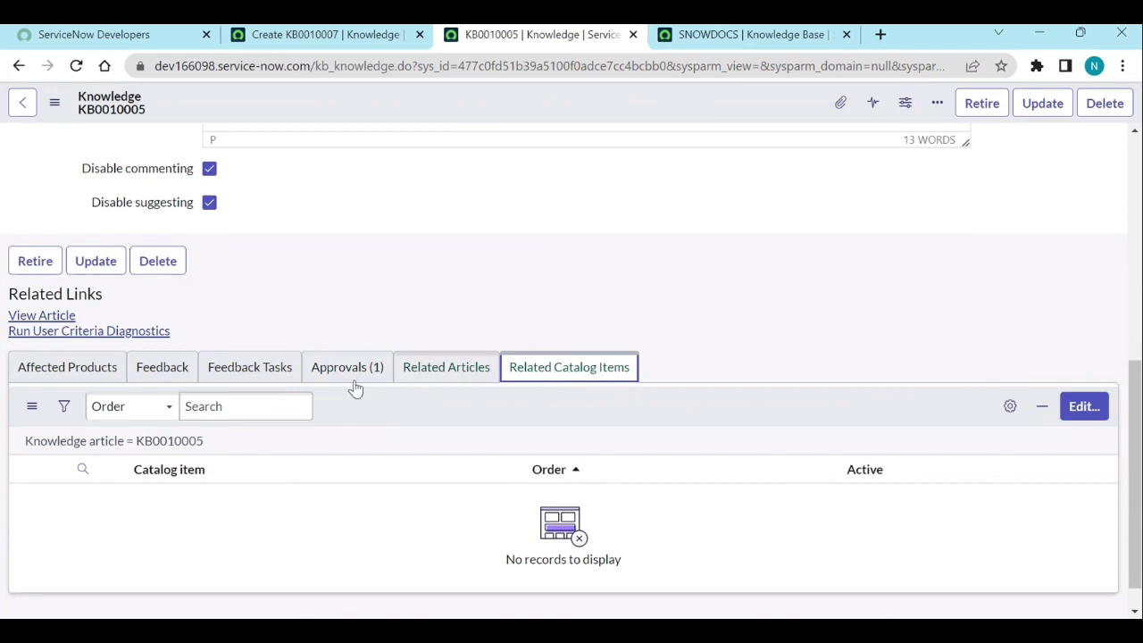
left_click(159, 375)
left_click(85, 375)
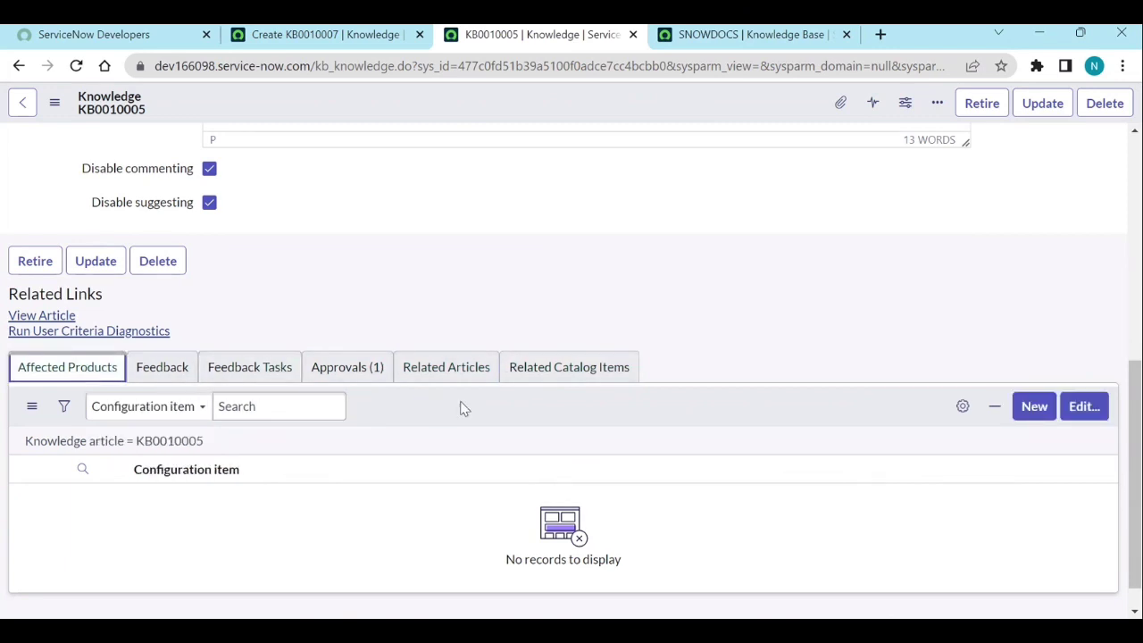
right_click(429, 105)
mouse_move(485, 184)
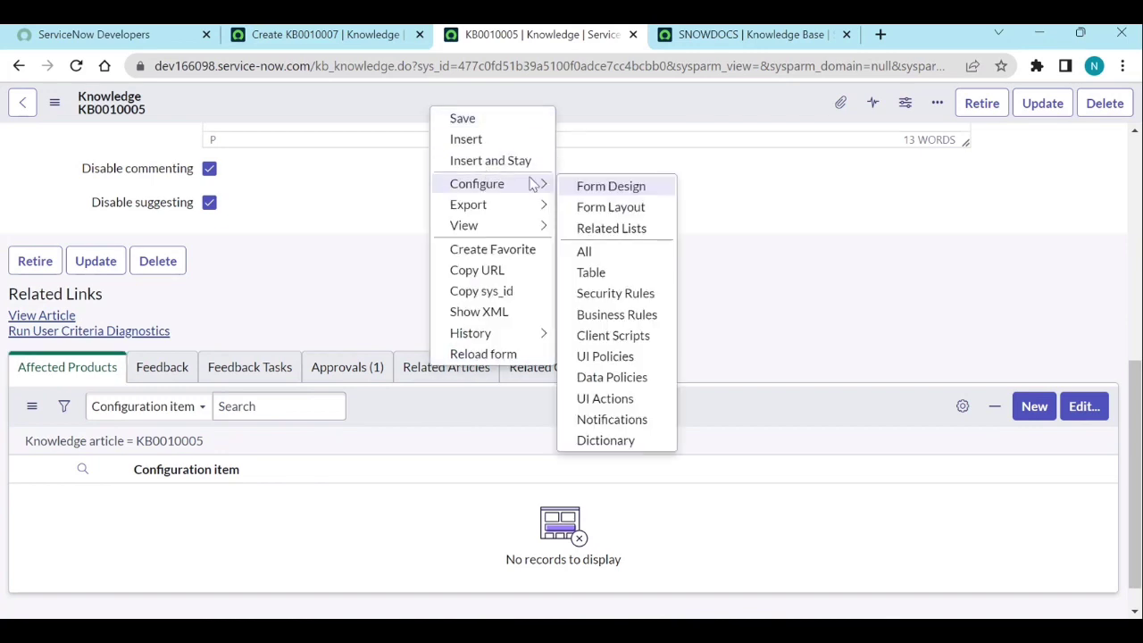
left_click(611, 229)
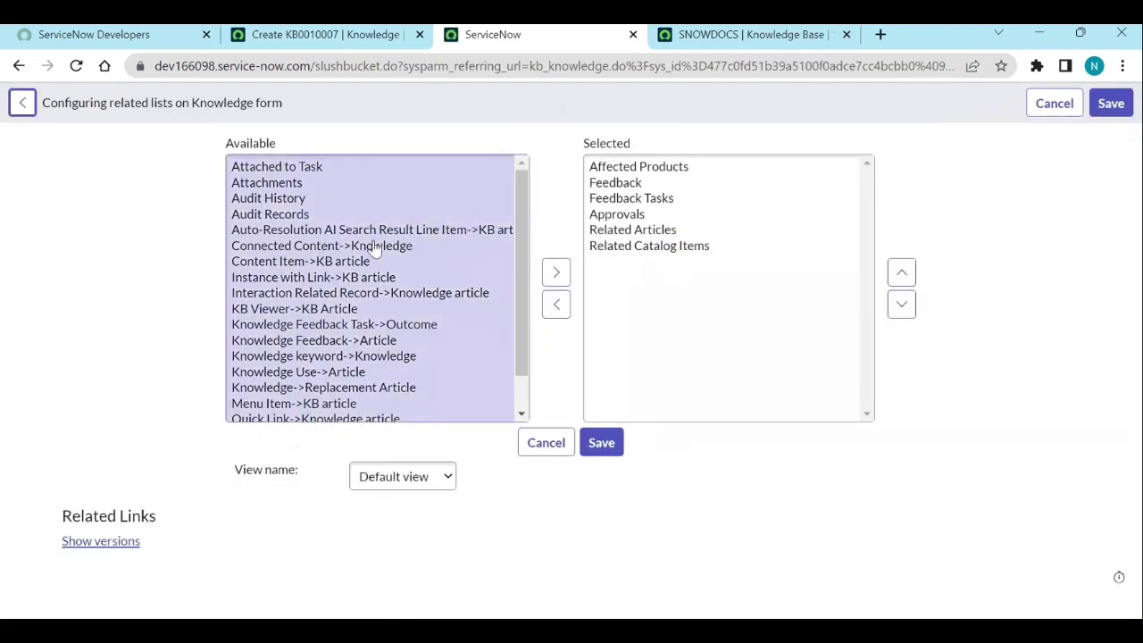
left_click(402, 293)
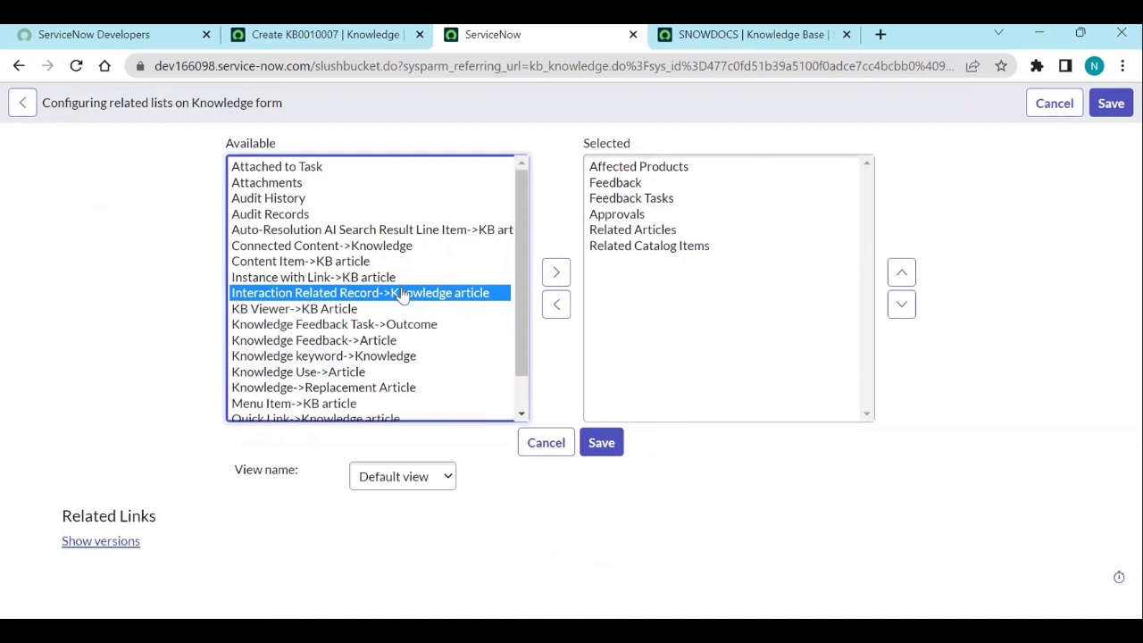
scroll(398, 366, "down", 1)
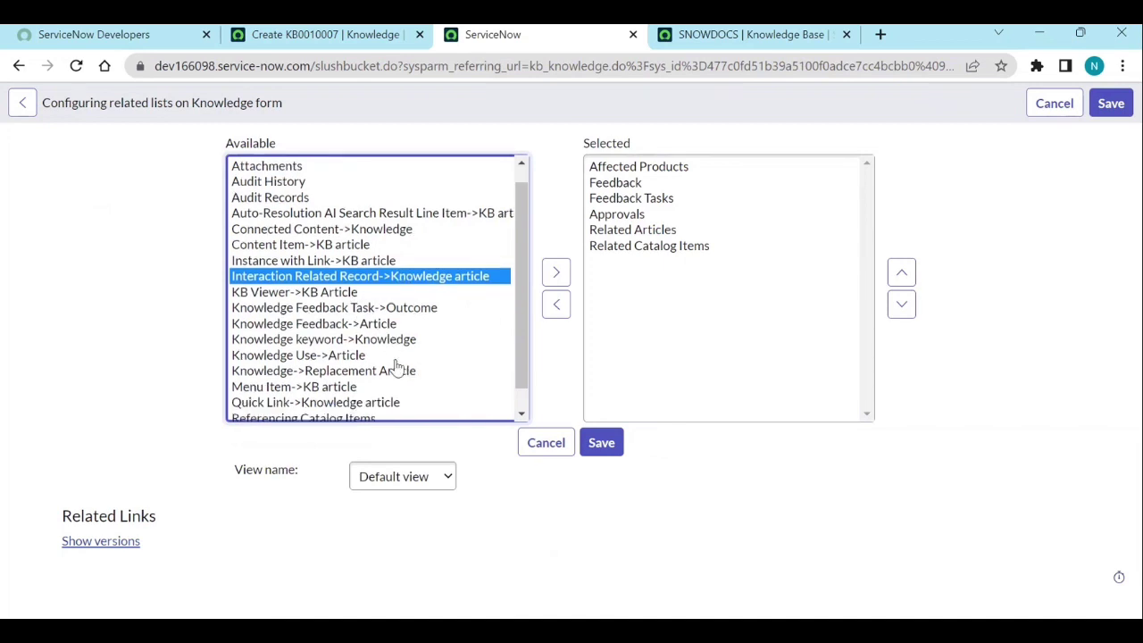
scroll(397, 366, "down", 1)
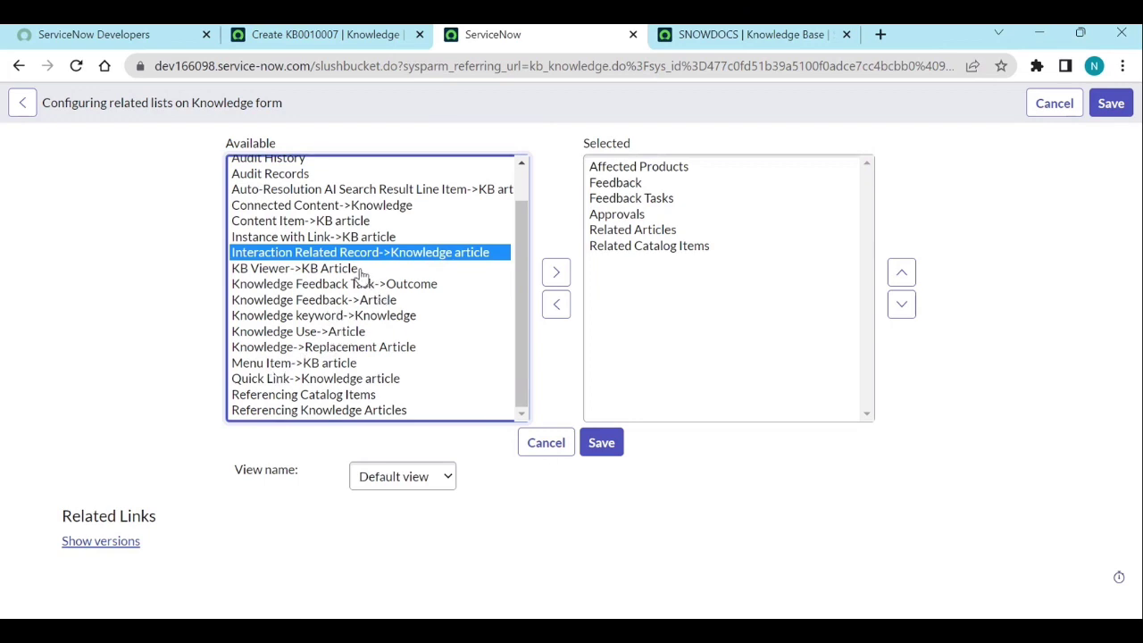
scroll(362, 274, "up", 1)
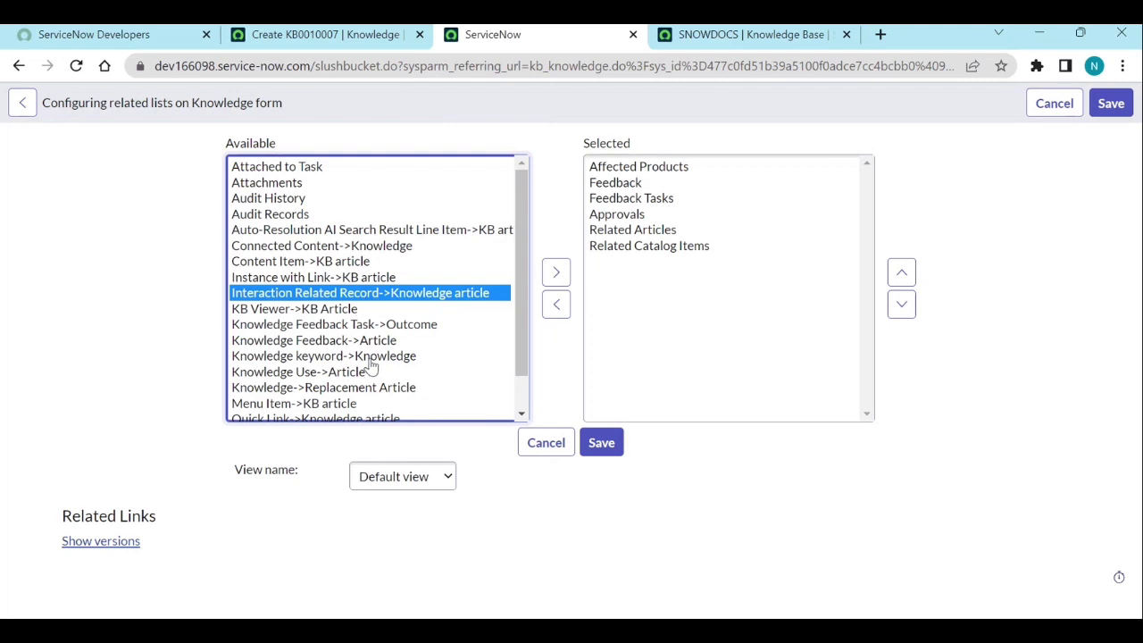
scroll(371, 366, "down", 1)
scroll(370, 366, "up", 1)
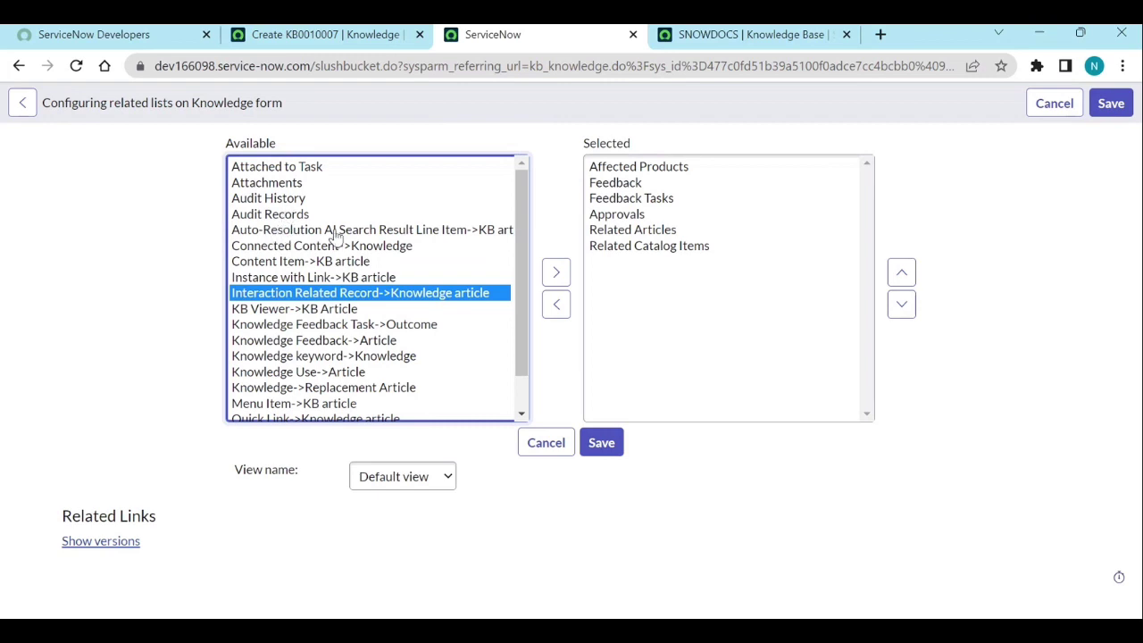
left_click(546, 459)
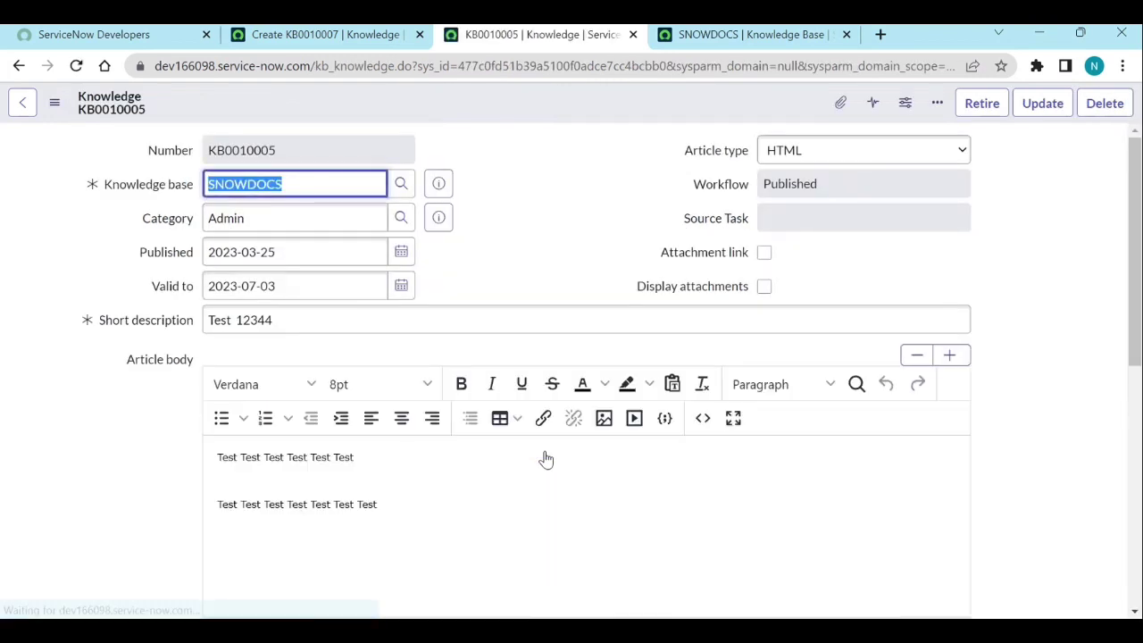
- Retire KB0010005 with no replacement article, then return to its record form
scroll(571, 301, "down", 2)
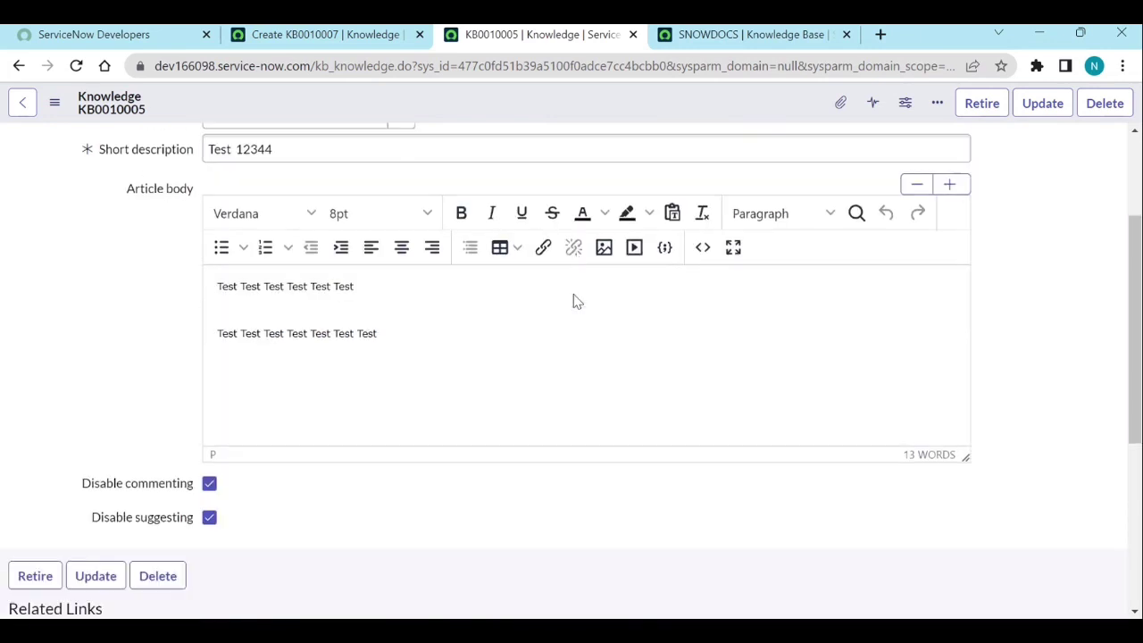
scroll(574, 295, "down", 2)
scroll(574, 295, "up", 4)
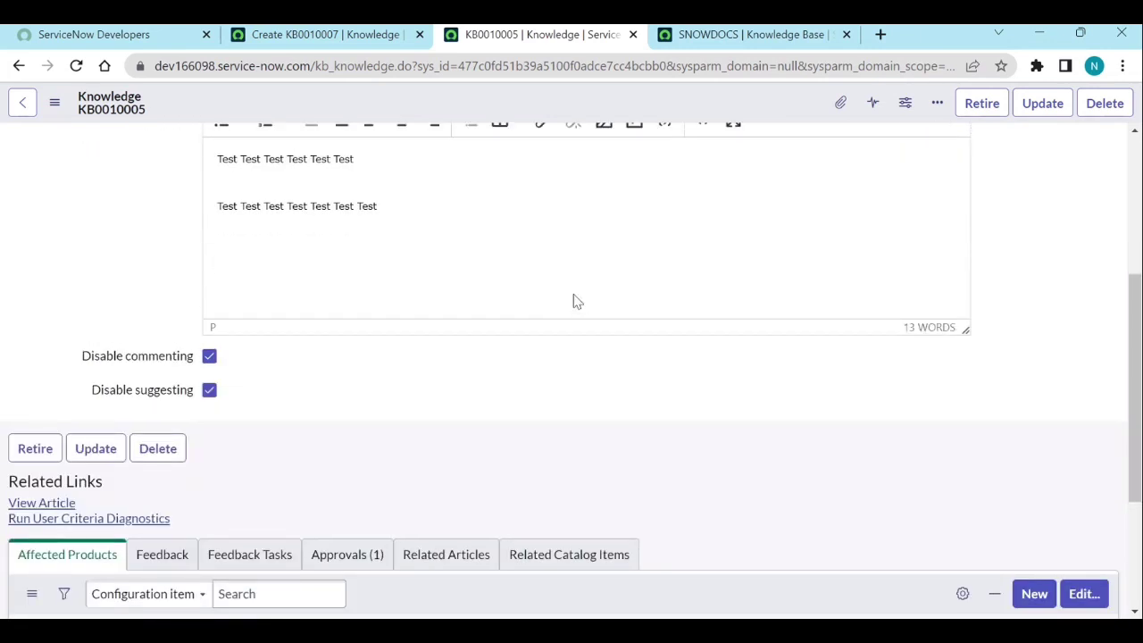
left_click(979, 111)
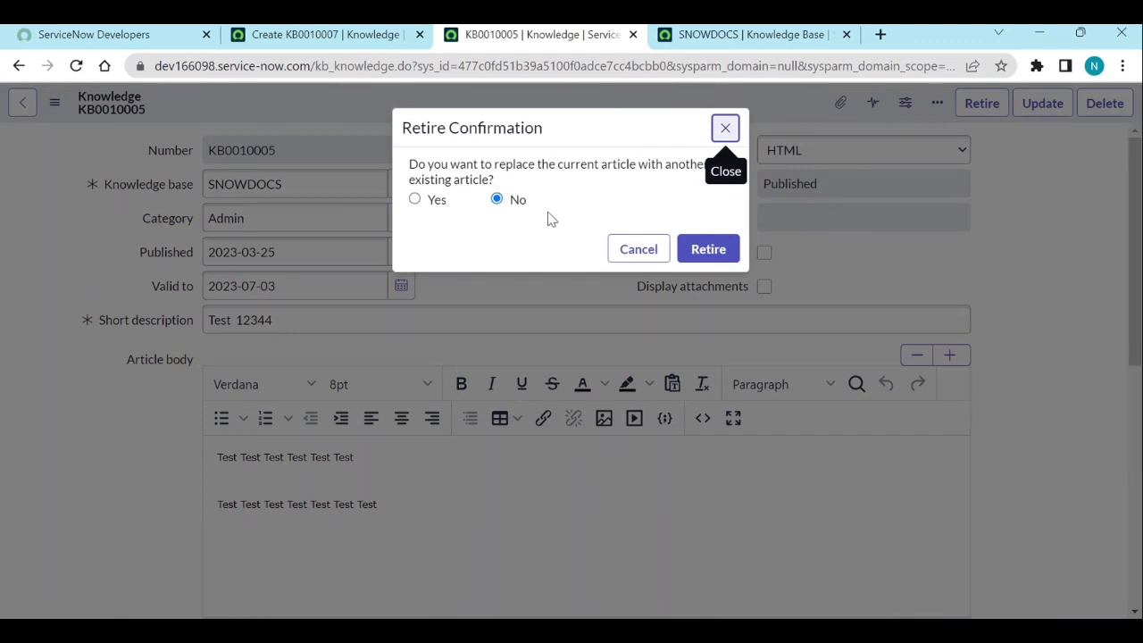
left_click(714, 255)
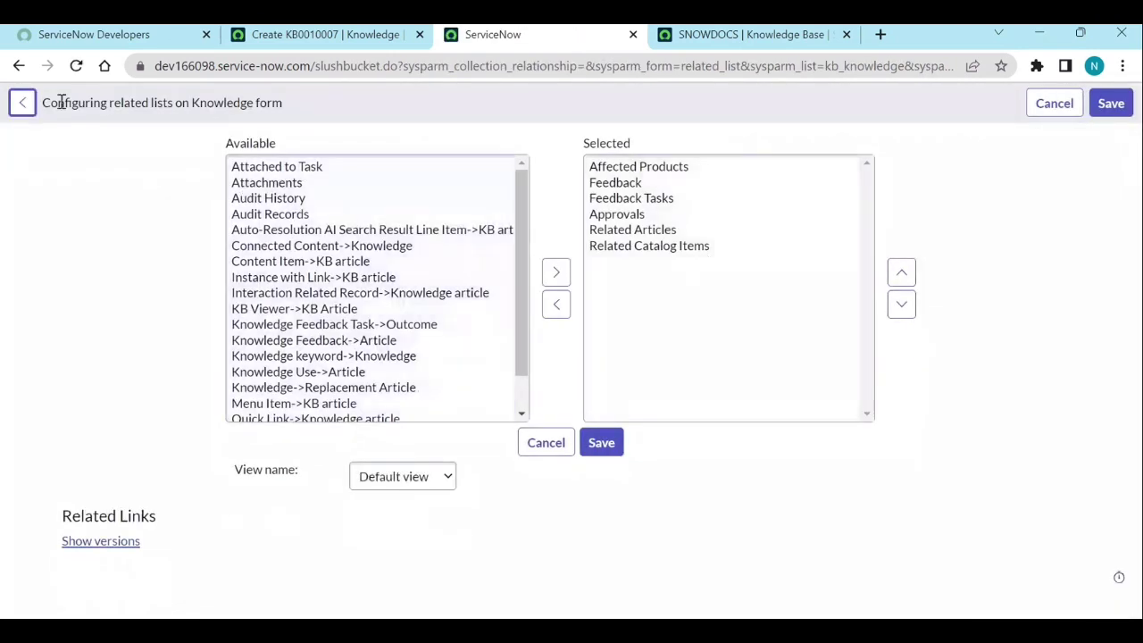
left_click(19, 68)
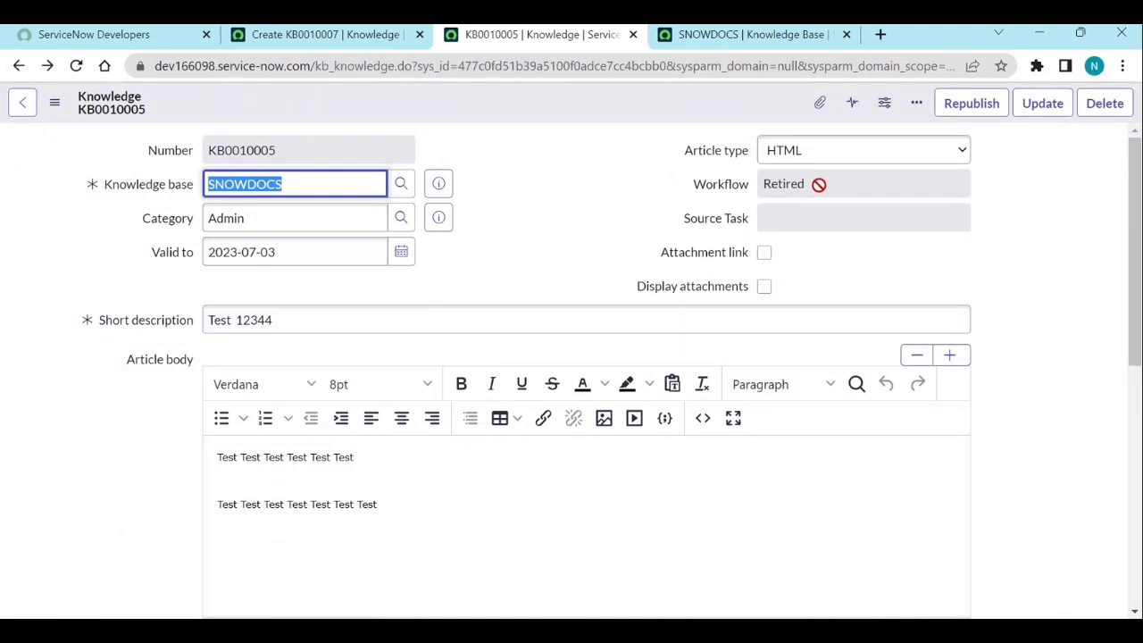
scroll(611, 249, "down", 6)
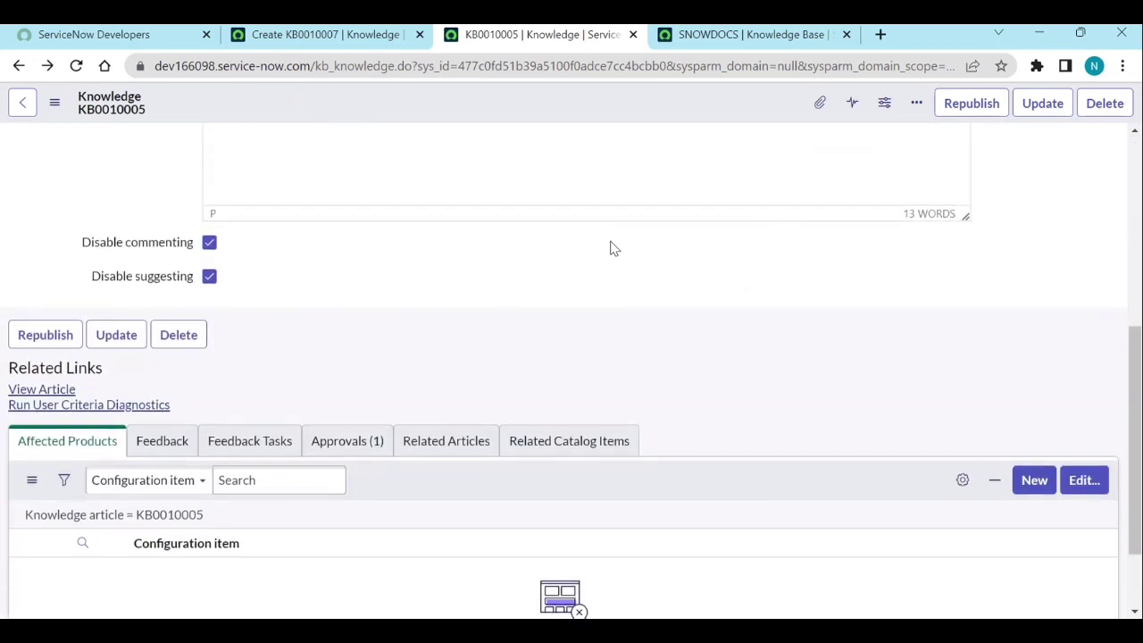
scroll(611, 248, "up", 8)
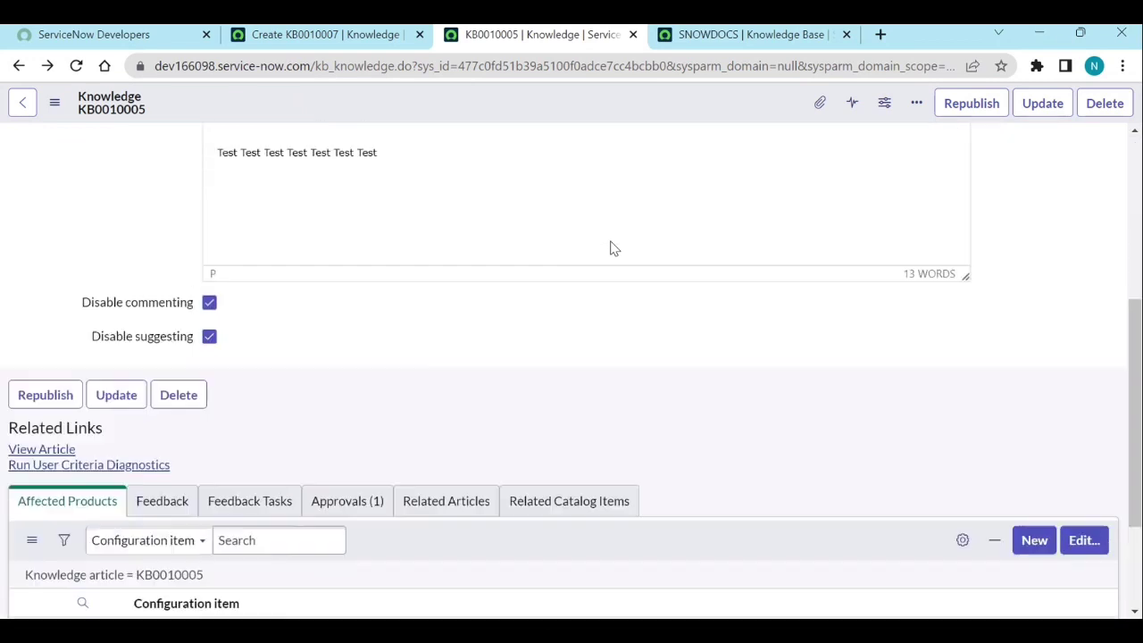
- Republish KB0010005 and confirm Disable commenting and Disable suggesting are still ticked
left_click(991, 116)
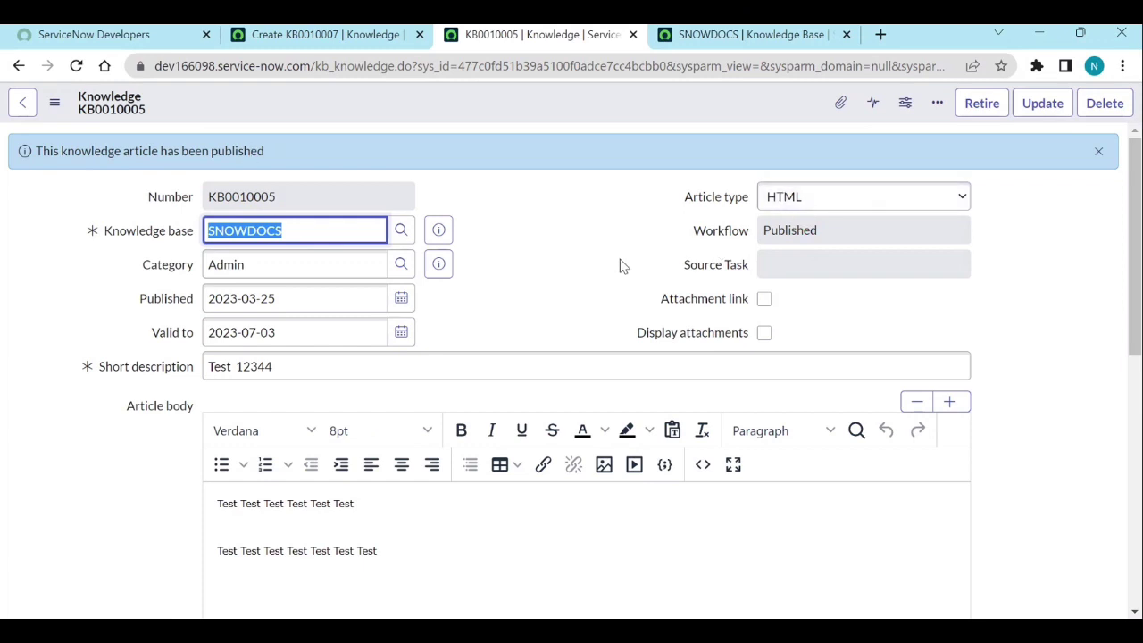
scroll(620, 259, "down", 1)
scroll(621, 259, "down", 4)
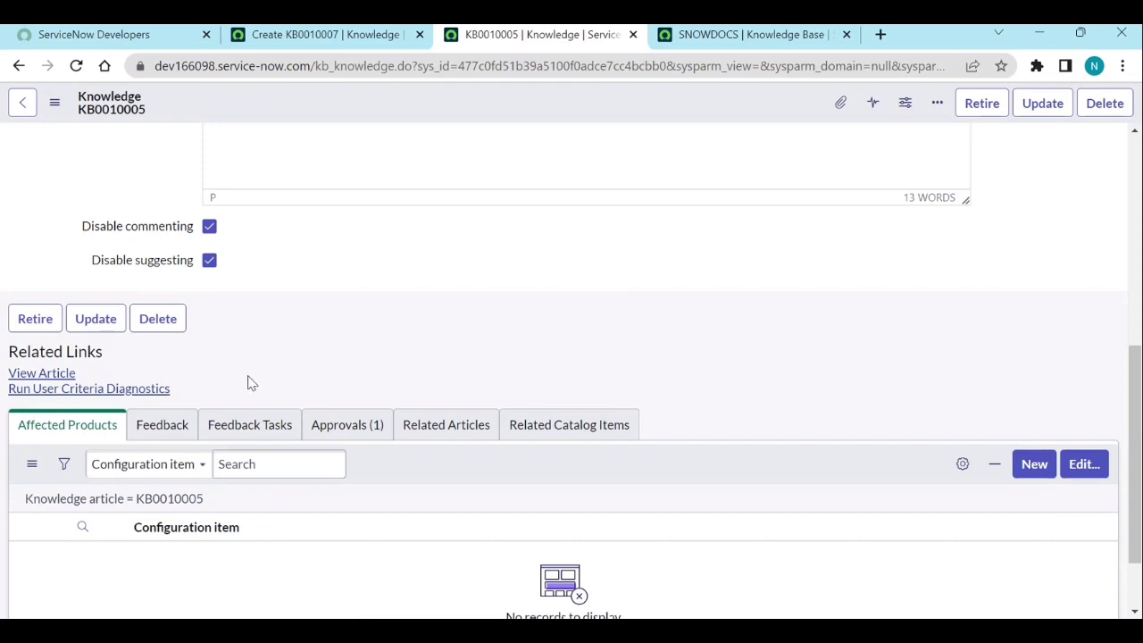
scroll(250, 382, "up", 5)
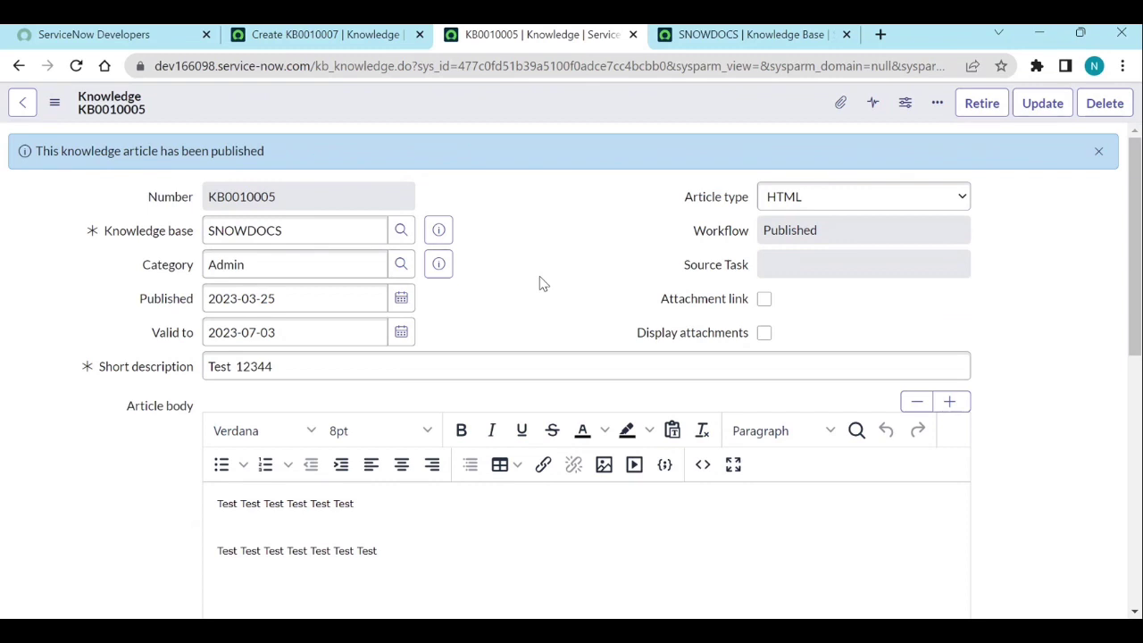
scroll(541, 283, "down", 5)
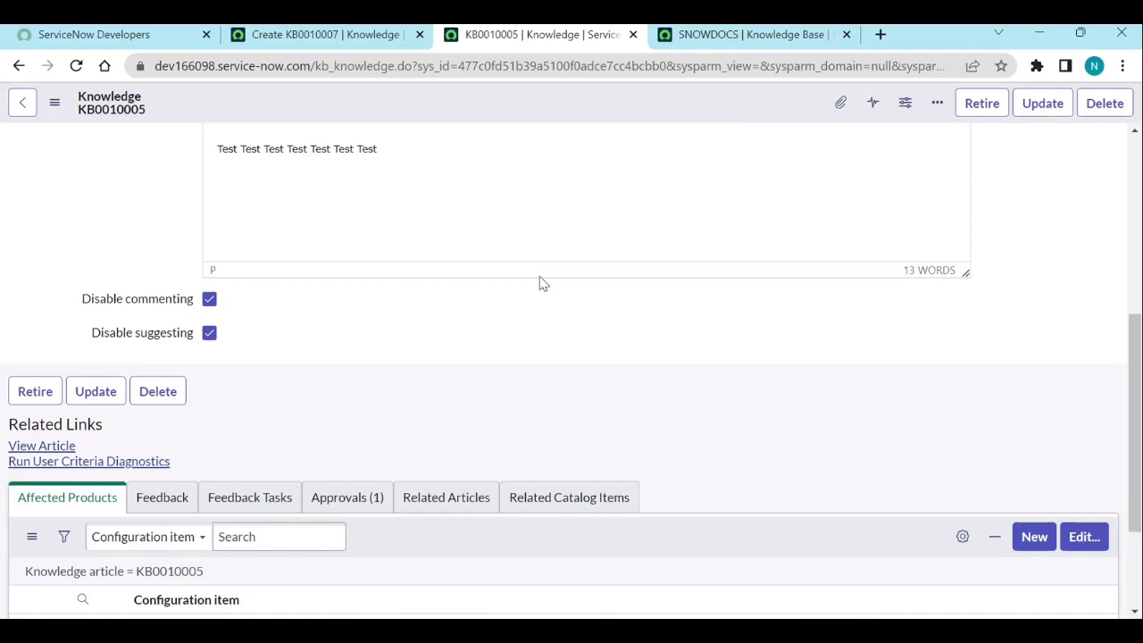
scroll(539, 284, "down", 1)
scroll(539, 284, "up", 5)
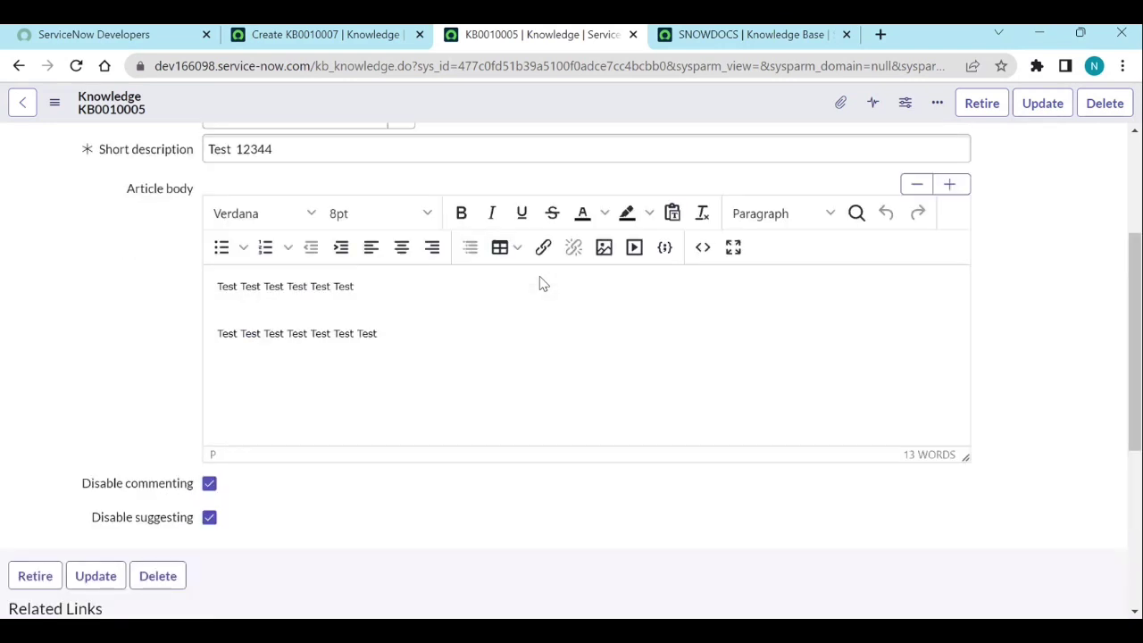